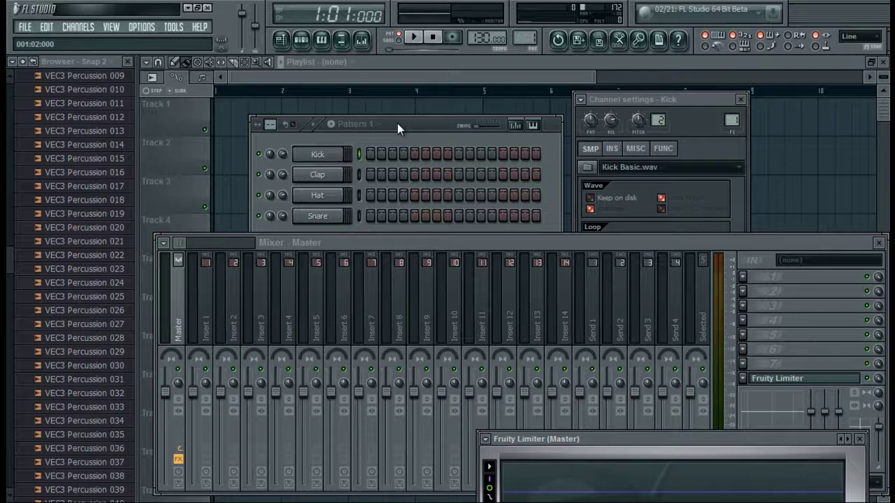
Step: Lower the project tempo from 130 to 128 BPM in the transport panel
{"action": "left_click_drag", "start_coordinate": [397, 123], "coordinate": [403, 106]}
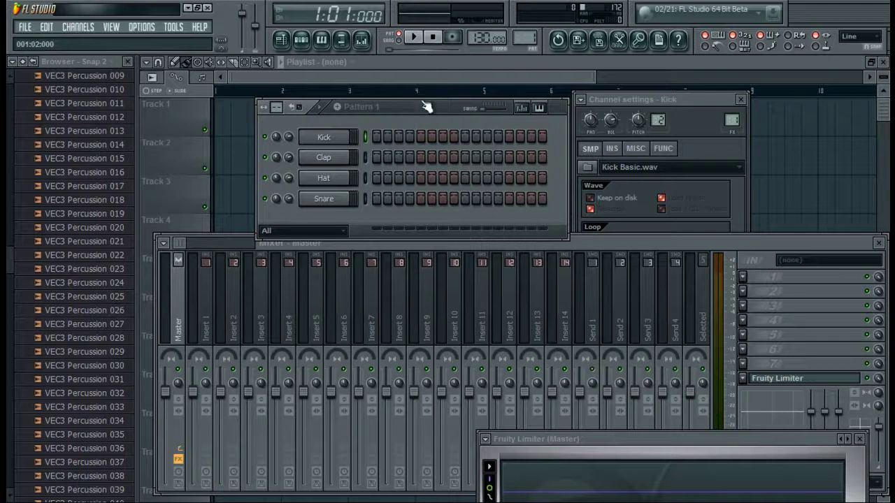
{"action": "scroll", "coordinate": [488, 38], "scroll_direction": "down", "scroll_amount": 2}
Step: Collapse the browser's sample folders and move the step sequencer toward the screen centre
{"action": "left_click_drag", "start_coordinate": [421, 105], "coordinate": [407, 94]}
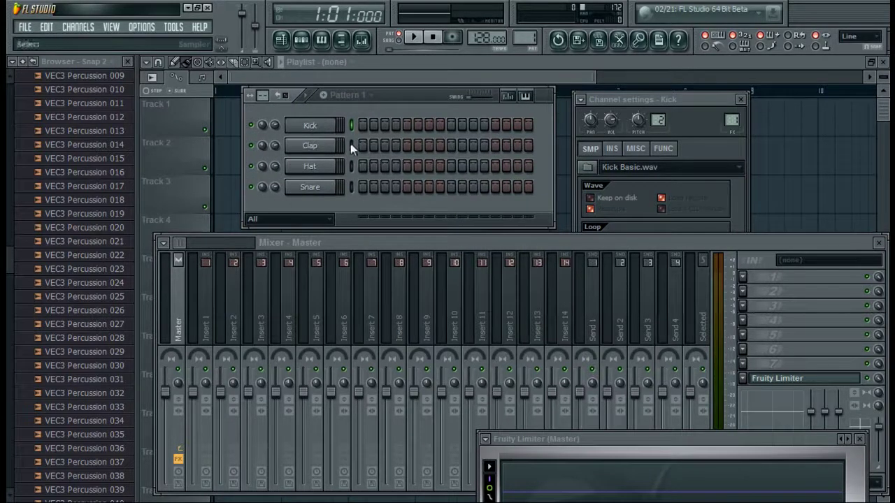
{"action": "left_click", "coordinate": [8, 194]}
{"action": "left_click", "coordinate": [78, 92]}
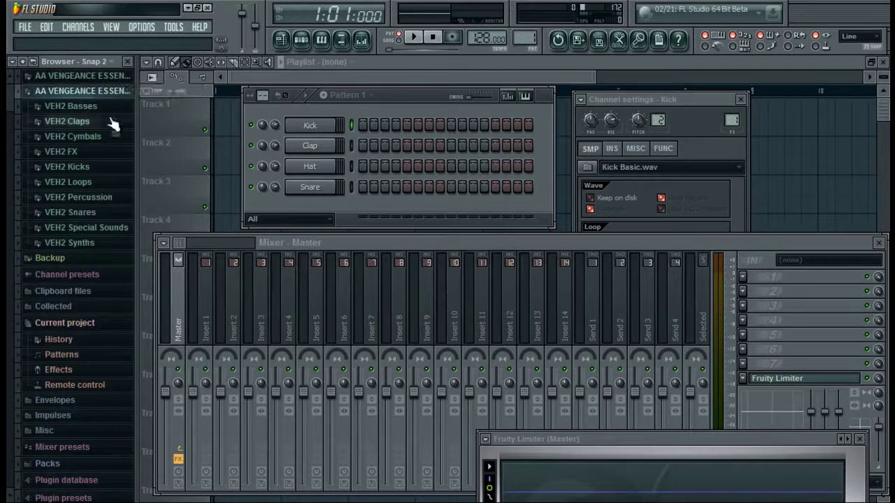
{"action": "left_click", "coordinate": [78, 92]}
{"action": "left_click_drag", "start_coordinate": [415, 95], "coordinate": [478, 132]}
Step: Fill Kick every 4 steps, add a snare on step 5 and hi-hats on steps 3, 7, 11
{"action": "right_click", "coordinate": [371, 162]}
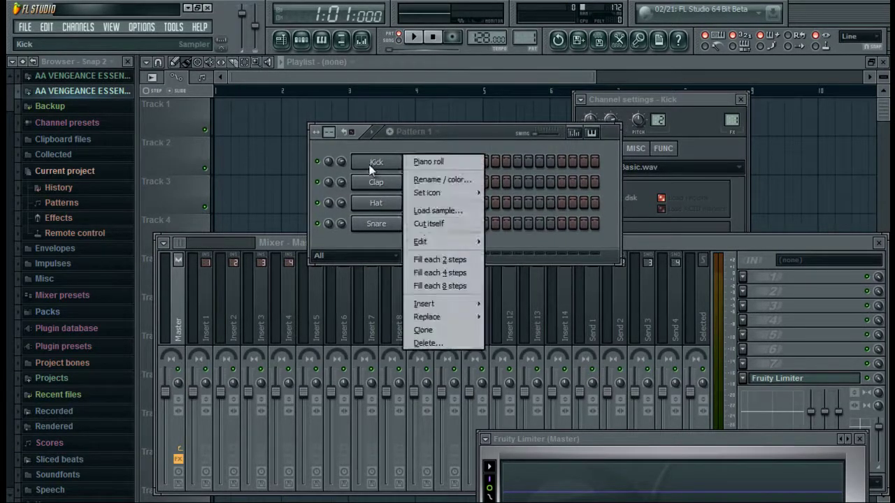
{"action": "left_click", "coordinate": [437, 272]}
{"action": "left_click", "coordinate": [475, 223]}
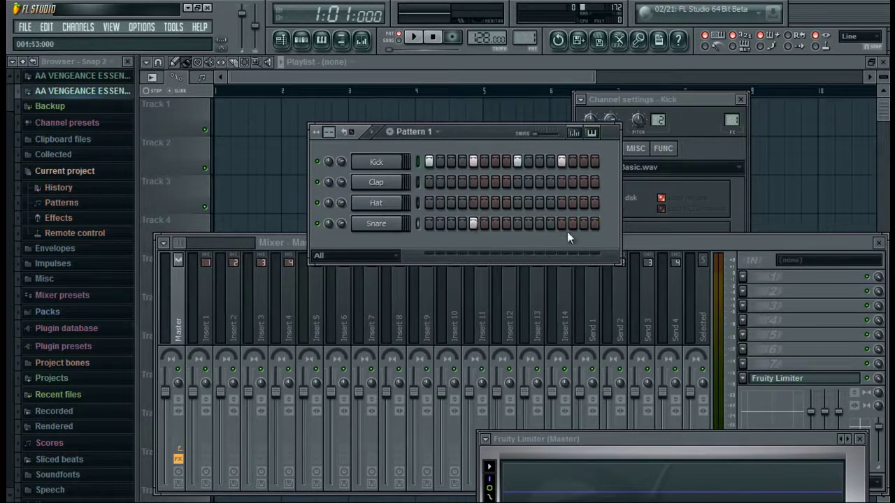
{"action": "left_click", "coordinate": [451, 203]}
{"action": "left_click", "coordinate": [496, 203]}
{"action": "left_click", "coordinate": [539, 203]}
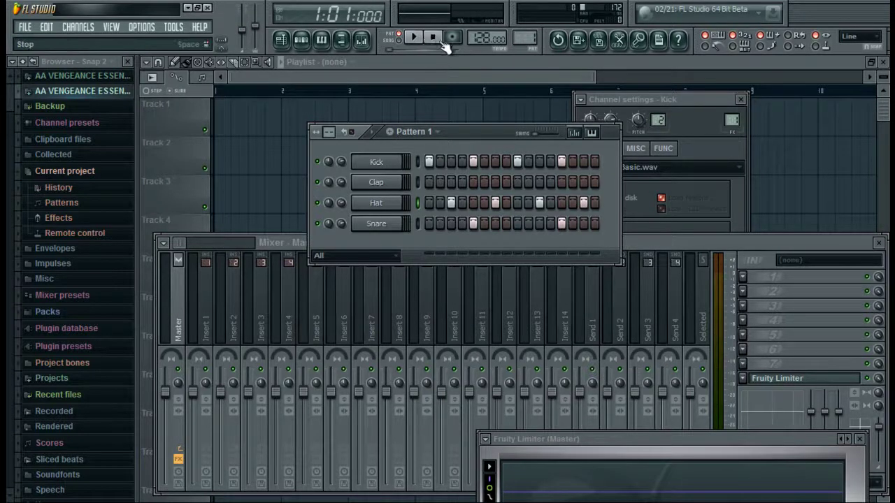
Step: Play the drum pattern briefly, then stop it
{"action": "left_click", "coordinate": [415, 38]}
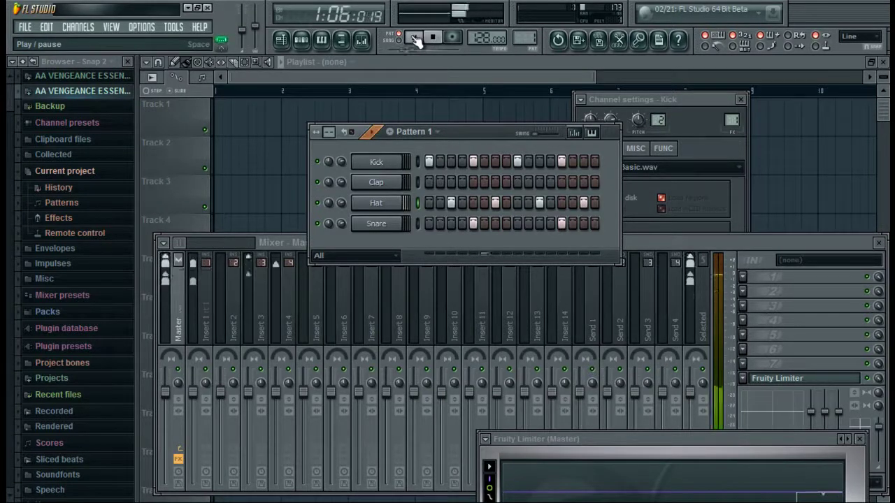
{"action": "left_click", "coordinate": [433, 40]}
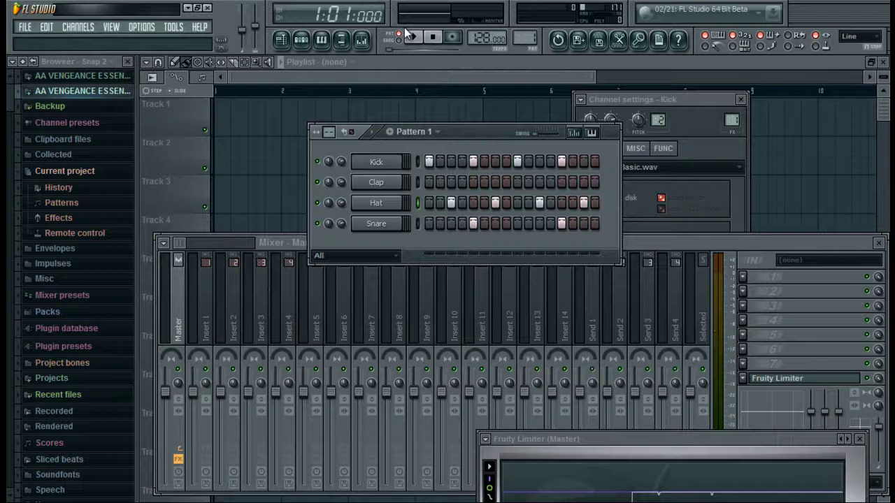
{"action": "mouse_move", "coordinate": [483, 136]}
{"action": "left_mouse_down"}
{"action": "mouse_move", "coordinate": [472, 145]}
{"action": "mouse_move", "coordinate": [486, 165]}
{"action": "mouse_move", "coordinate": [492, 144]}
{"action": "mouse_move", "coordinate": [469, 131]}
{"action": "left_mouse_up"}
Step: Insert a reFX Nexus channel and load the AR Broken Square preset
{"action": "right_click", "coordinate": [392, 219]}
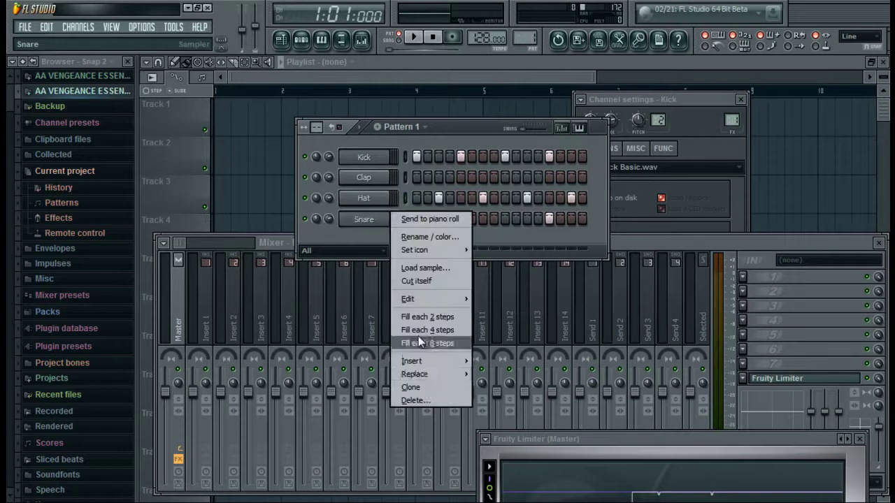
{"action": "mouse_move", "coordinate": [433, 362]}
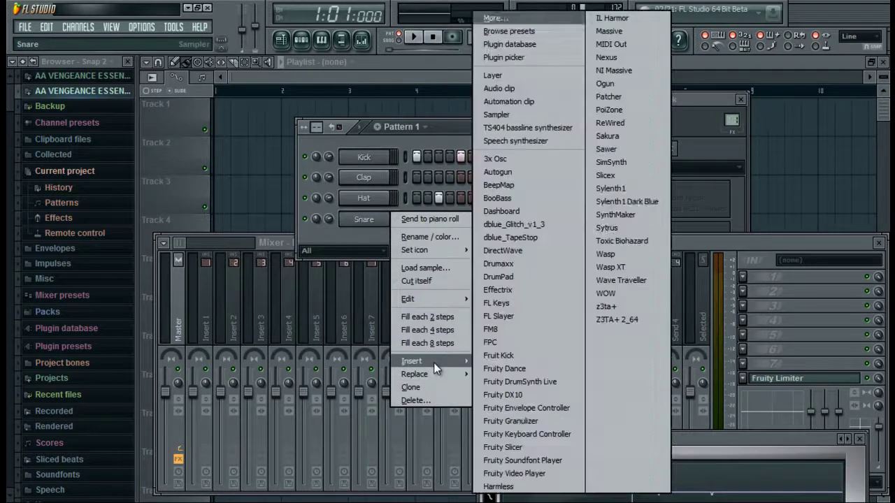
{"action": "left_click", "coordinate": [628, 54]}
{"action": "left_click_drag", "start_coordinate": [581, 288], "coordinate": [570, 182]}
{"action": "left_click", "coordinate": [601, 290]}
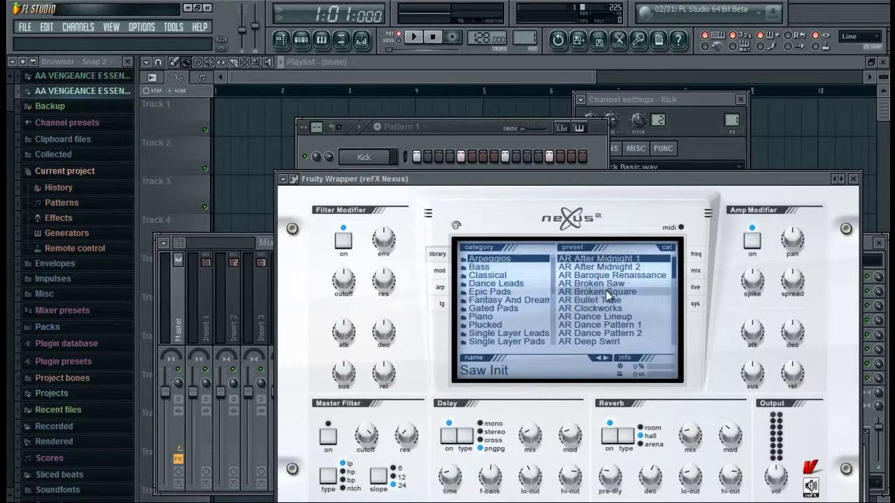
Step: Open the piano roll for the reFX Nexus channel
{"action": "left_click", "coordinate": [455, 132]}
{"action": "right_click", "coordinate": [383, 218]}
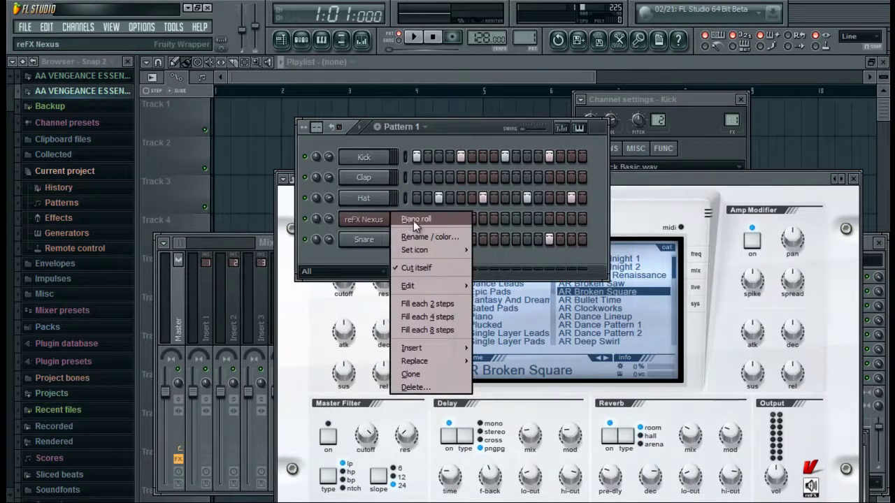
{"action": "left_click", "coordinate": [416, 223]}
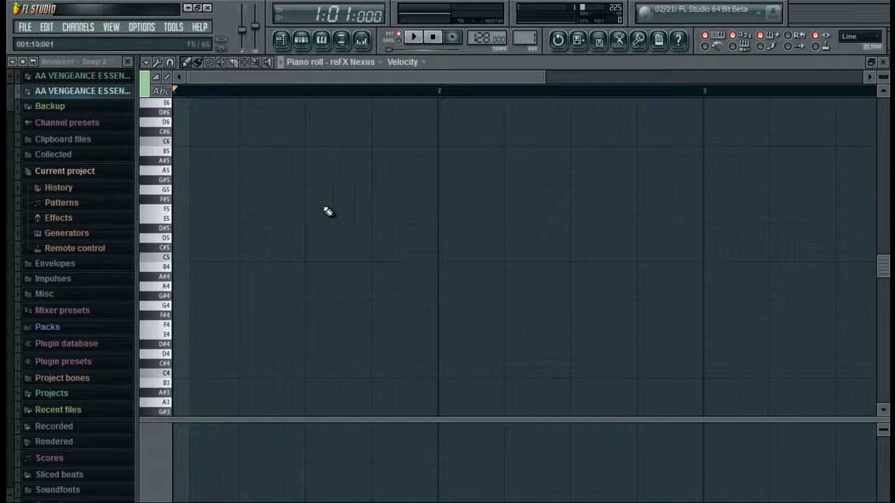
Step: Draw A5, F5 and D5 notes spanning bar 1
{"action": "left_click", "coordinate": [176, 170]}
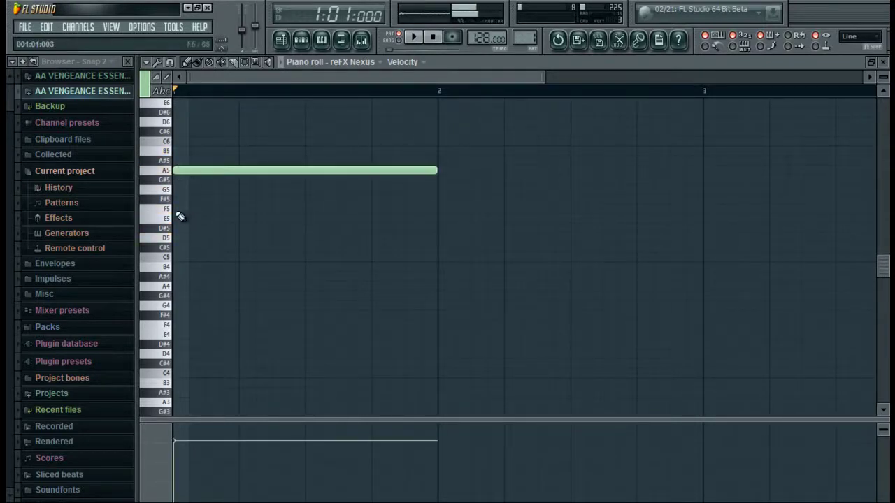
{"action": "left_click", "coordinate": [177, 209]}
{"action": "left_click", "coordinate": [177, 238]}
Step: Copy the bar-1 chord into bar 2 and lower the copied D5 to C5
{"action": "left_click_drag", "start_coordinate": [429, 219], "coordinate": [512, 128]}
{"action": "key", "text": "ctrl+a"}
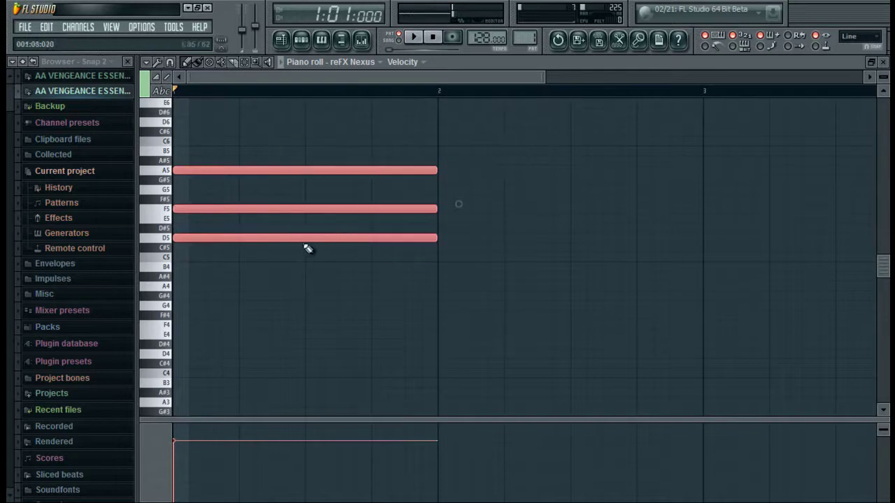
{"action": "left_click_drag", "start_coordinate": [305, 238], "coordinate": [541, 259]}
{"action": "left_click", "coordinate": [562, 266]}
{"action": "left_click", "coordinate": [300, 39]}
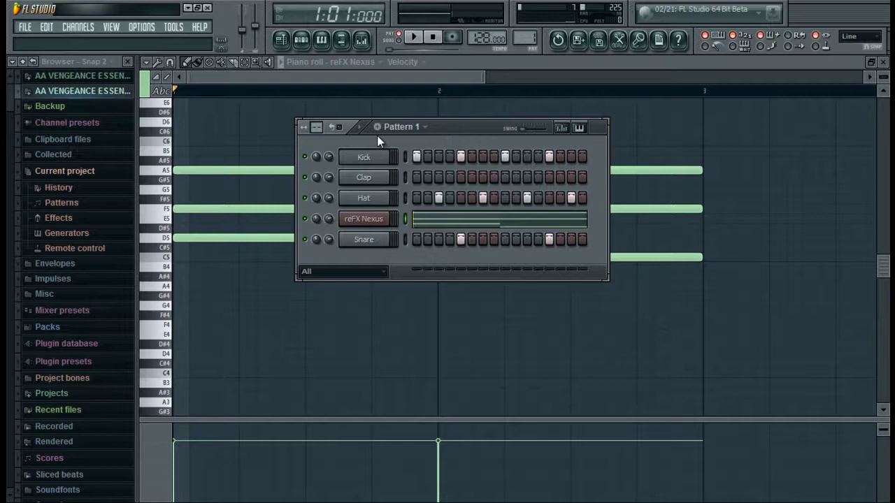
{"action": "left_click", "coordinate": [416, 157]}
{"action": "left_click_drag", "start_coordinate": [480, 132], "coordinate": [451, 130]}
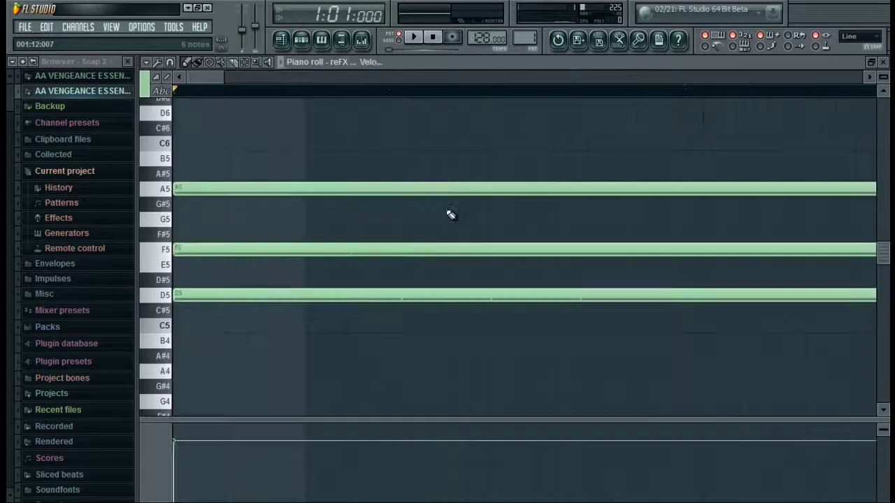
{"action": "scroll", "coordinate": [451, 215], "scroll_direction": "down", "scroll_amount": 3}
{"action": "left_click_drag", "start_coordinate": [382, 78], "coordinate": [405, 80]}
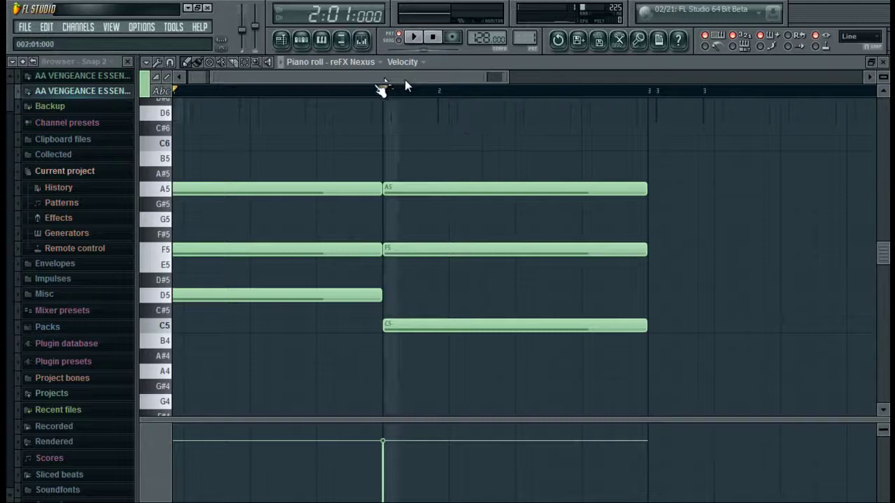
Step: Play Pattern 1 with the Nexus chords and drums, then stop and return to bar 1
{"action": "left_click", "coordinate": [300, 89]}
{"action": "left_click", "coordinate": [300, 39]}
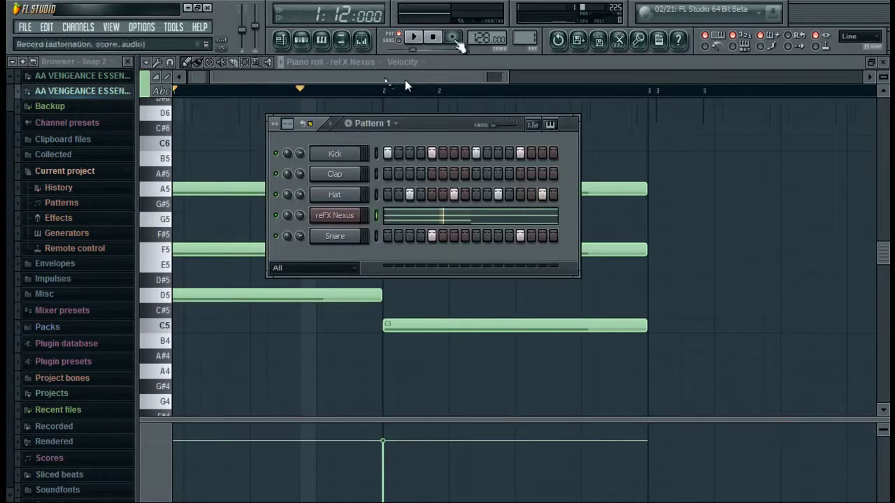
{"action": "left_click", "coordinate": [433, 36]}
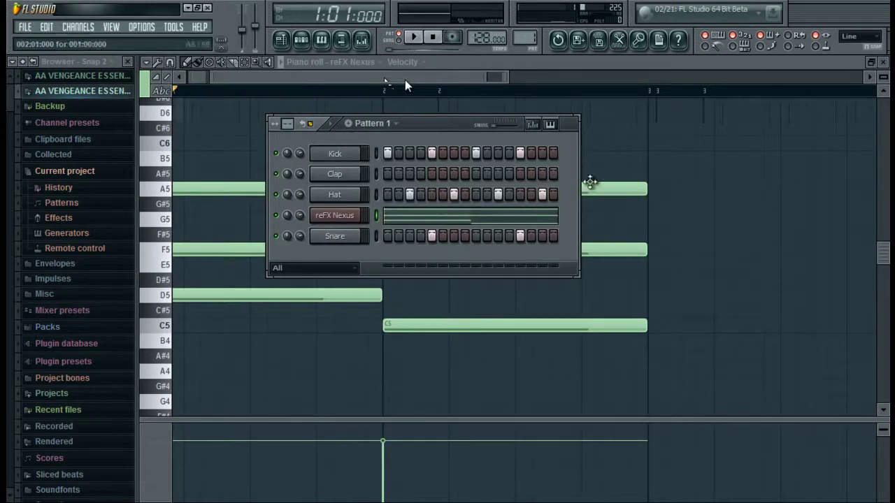
{"action": "left_click", "coordinate": [334, 127]}
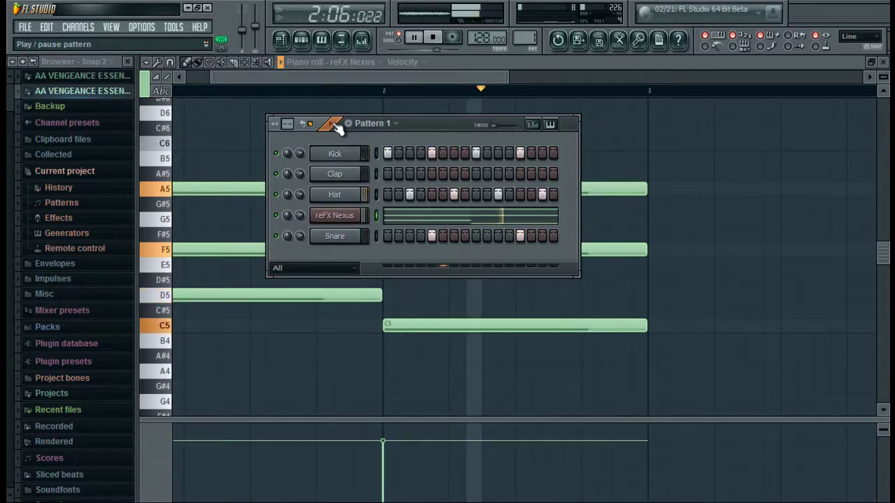
{"action": "key", "text": "space"}
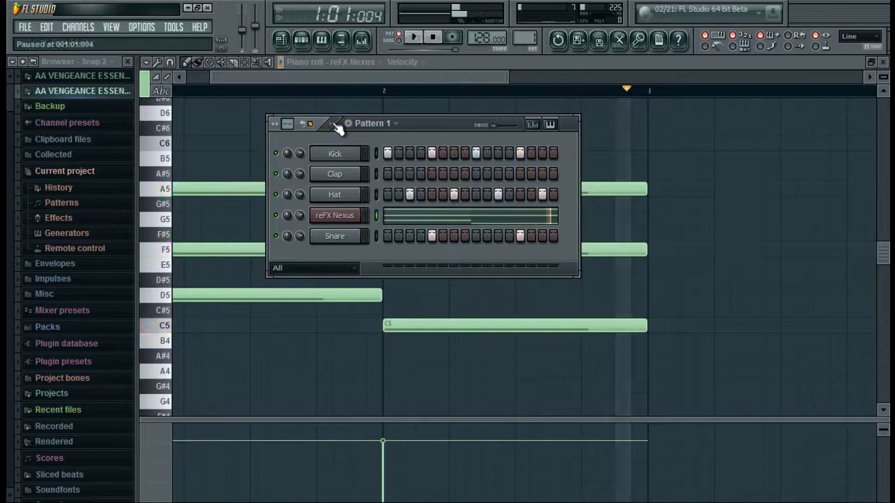
{"action": "left_click", "coordinate": [432, 36]}
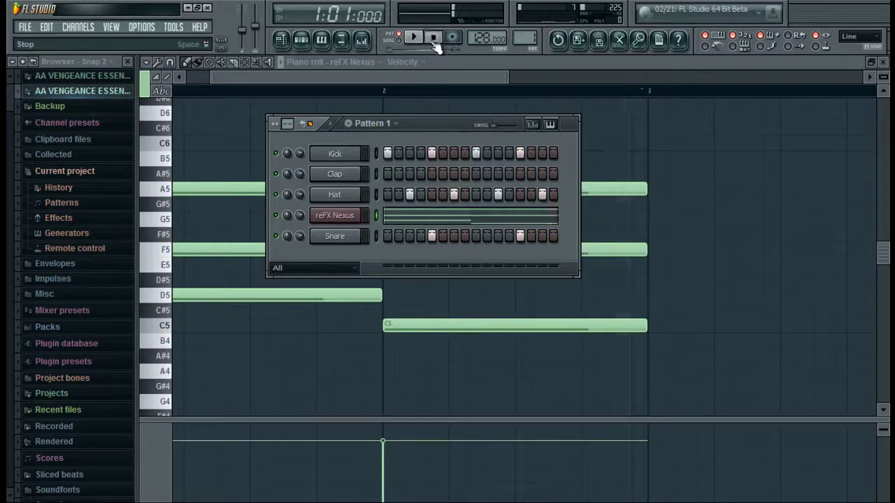
{"action": "left_click", "coordinate": [362, 40]}
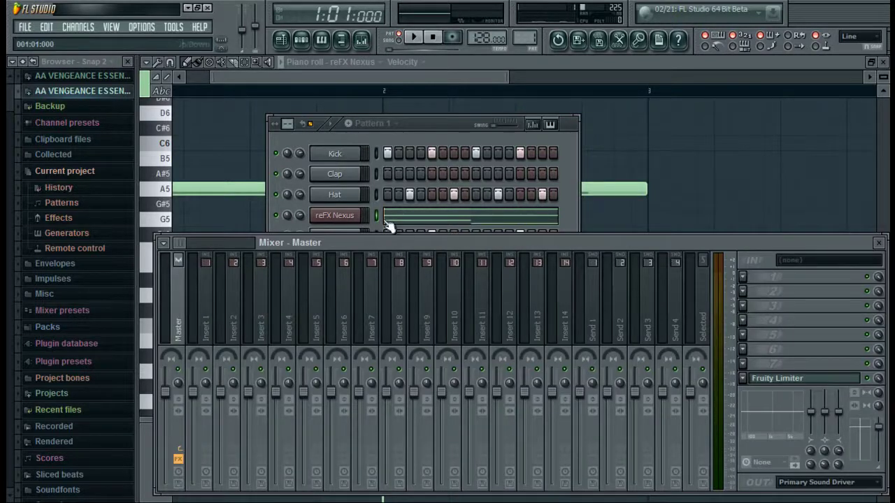
{"action": "mouse_move", "coordinate": [404, 245]}
{"action": "left_mouse_down"}
{"action": "mouse_move", "coordinate": [403, 265]}
{"action": "mouse_move", "coordinate": [399, 257]}
{"action": "left_mouse_up"}
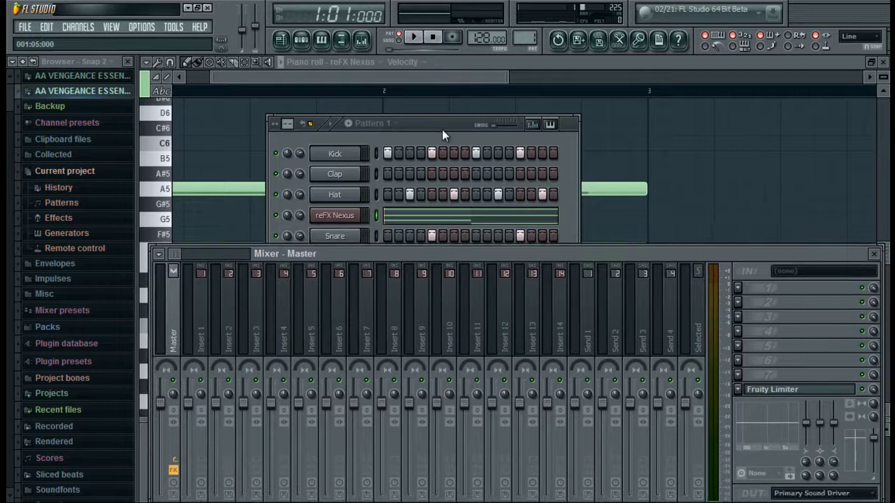
{"action": "left_click_drag", "start_coordinate": [442, 130], "coordinate": [455, 99]}
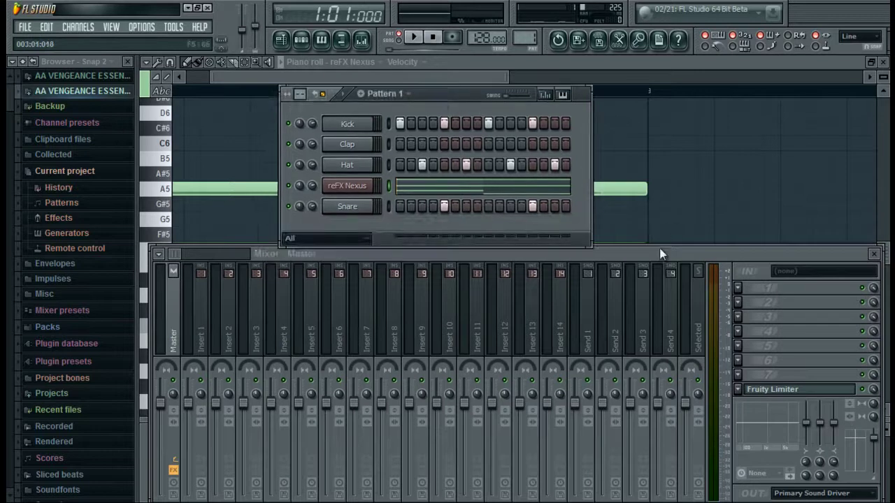
{"action": "left_click", "coordinate": [202, 320]}
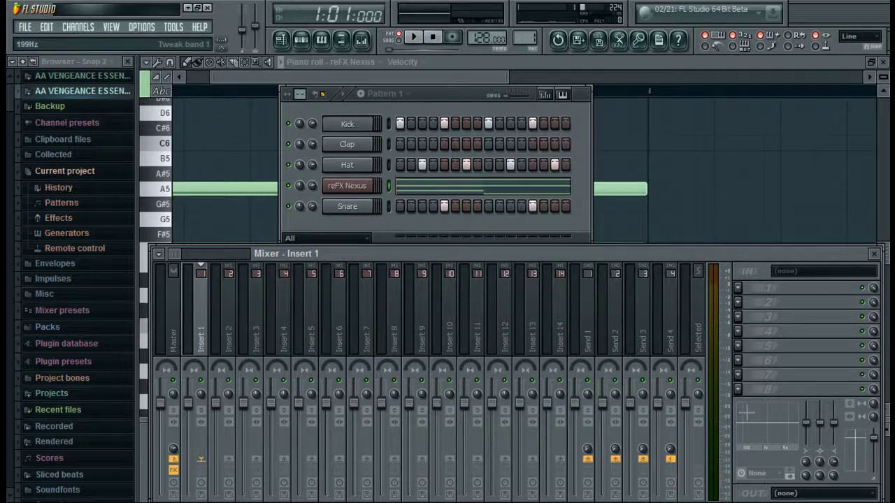
{"action": "left_click_drag", "start_coordinate": [746, 414], "coordinate": [742, 422]}
{"action": "mouse_move", "coordinate": [761, 415]}
{"action": "left_mouse_down"}
{"action": "mouse_move", "coordinate": [768, 422]}
{"action": "mouse_move", "coordinate": [698, 421]}
{"action": "mouse_move", "coordinate": [769, 422]}
{"action": "left_mouse_up"}
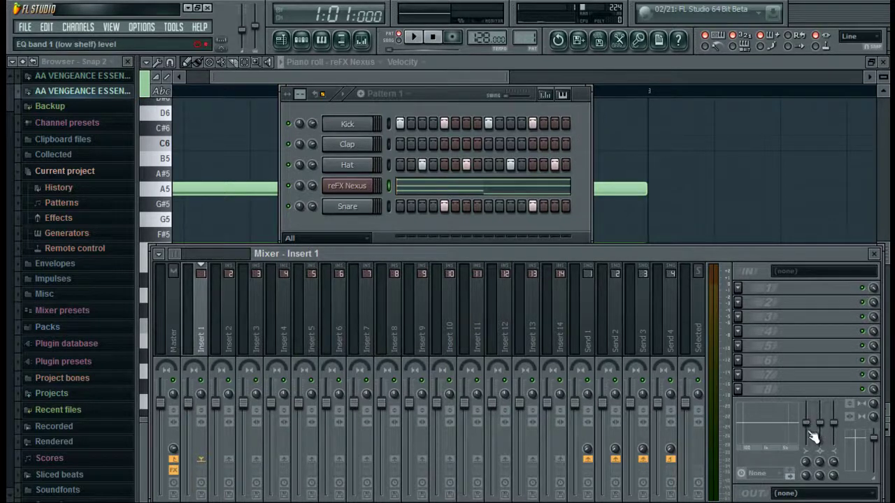
{"action": "mouse_move", "coordinate": [824, 427]}
{"action": "left_mouse_down"}
{"action": "mouse_move", "coordinate": [827, 404]}
{"action": "mouse_move", "coordinate": [821, 430]}
{"action": "mouse_move", "coordinate": [820, 418]}
{"action": "left_mouse_up"}
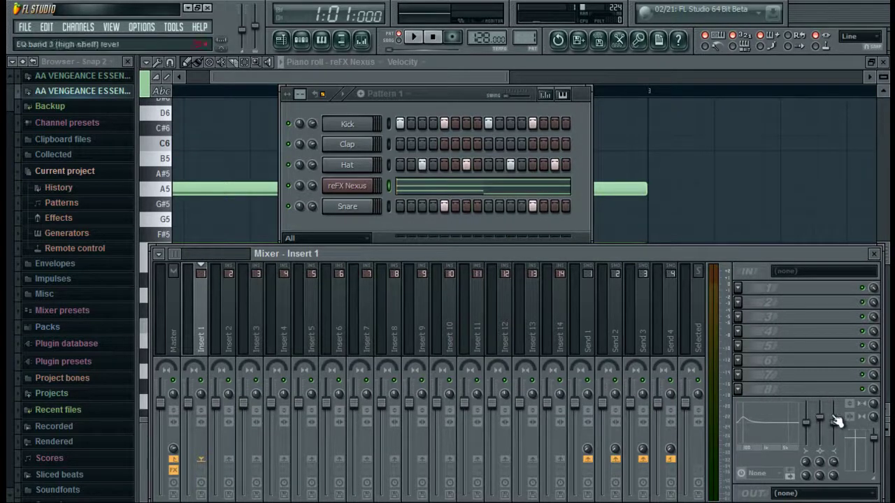
{"action": "right_click", "coordinate": [821, 422]}
{"action": "left_click", "coordinate": [818, 352]}
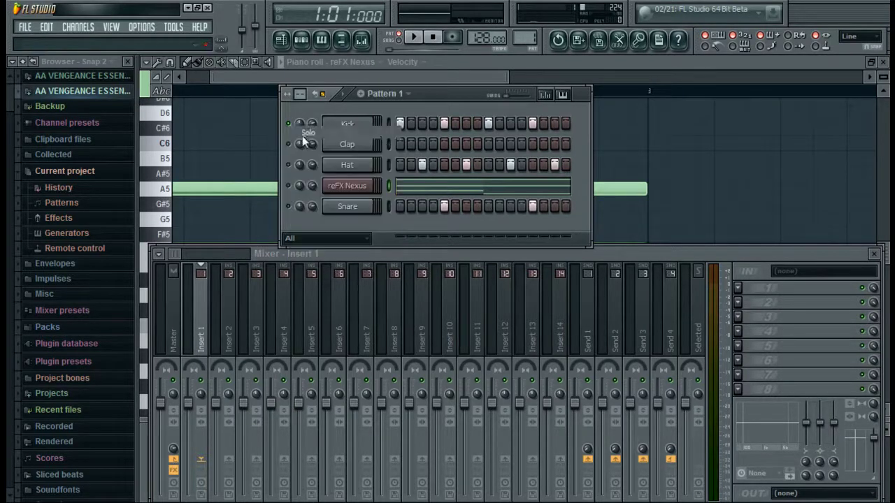
{"action": "key", "text": "space"}
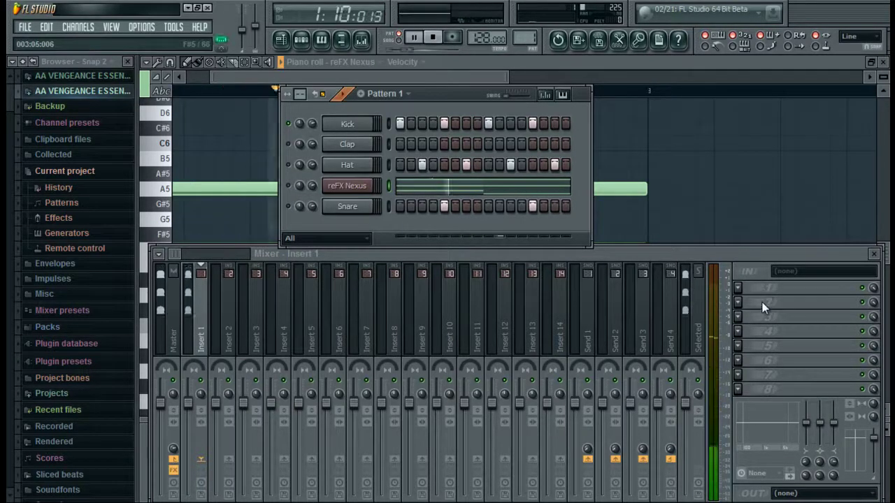
{"action": "key", "text": "space"}
{"action": "left_click_drag", "start_coordinate": [819, 423], "coordinate": [829, 406]}
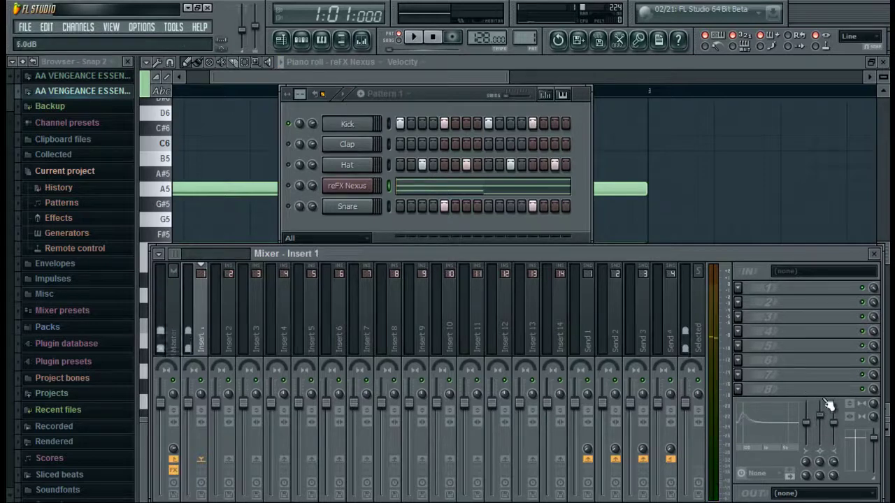
{"action": "key", "text": "space"}
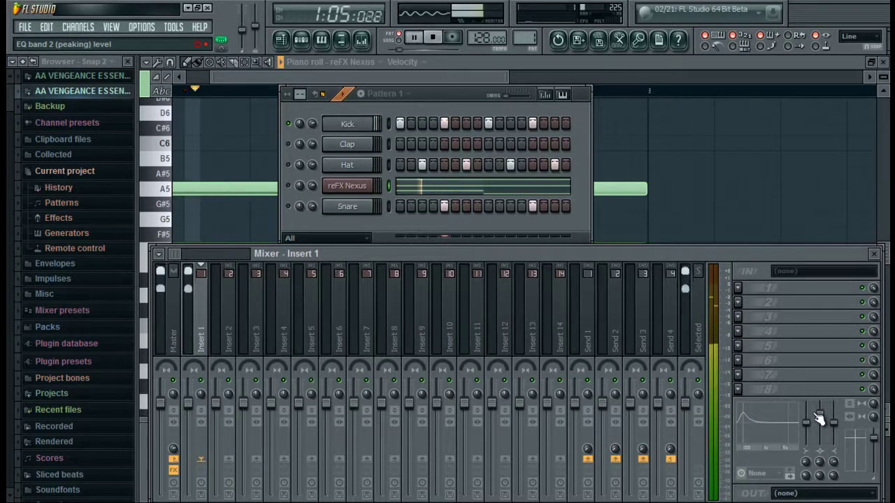
{"action": "key", "text": "space"}
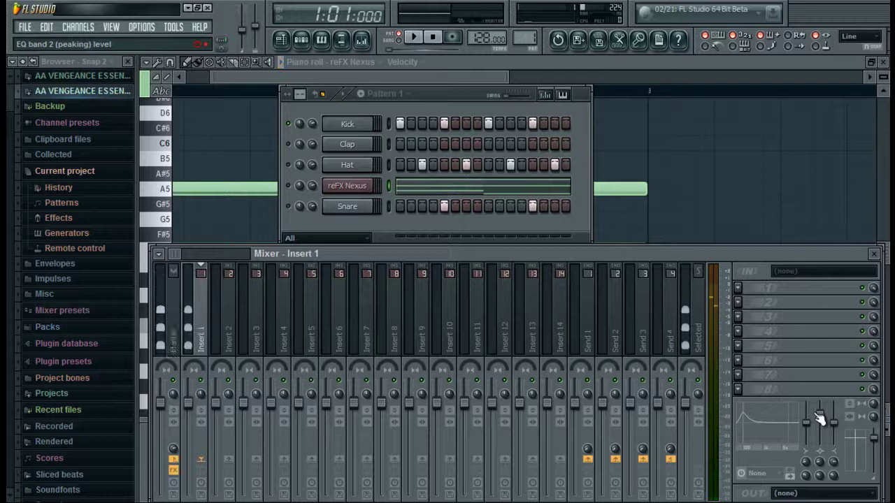
{"action": "left_click_drag", "start_coordinate": [820, 418], "coordinate": [820, 425]}
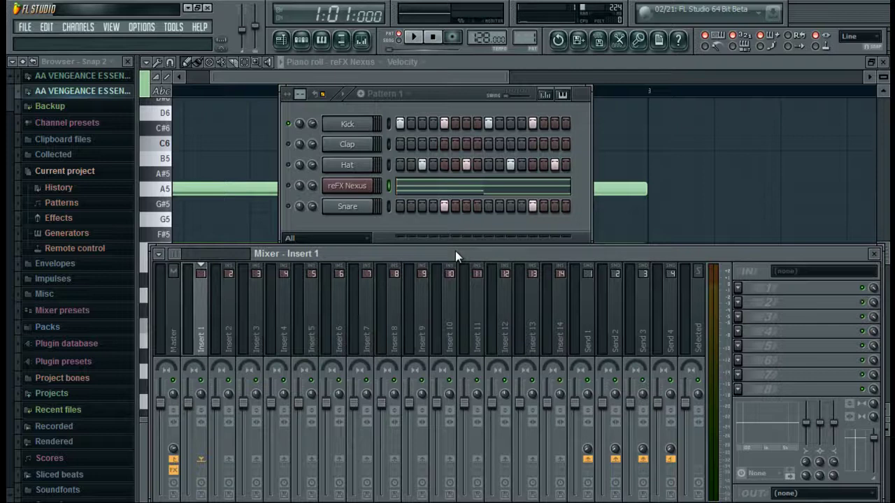
Step: Load Fruity Parametric EQ 2 into Insert 1's first slot and preview the kick's spectrum
{"action": "left_click", "coordinate": [739, 288]}
{"action": "left_click", "coordinate": [747, 420]}
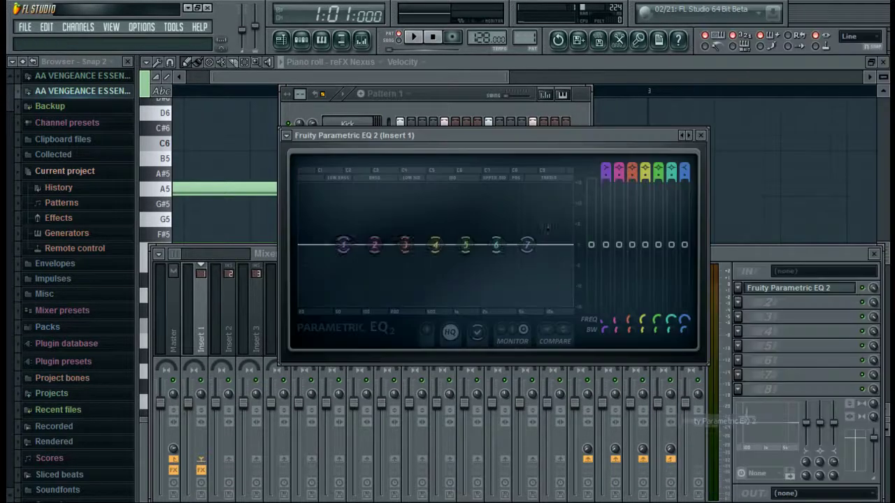
{"action": "left_click_drag", "start_coordinate": [507, 140], "coordinate": [498, 250]}
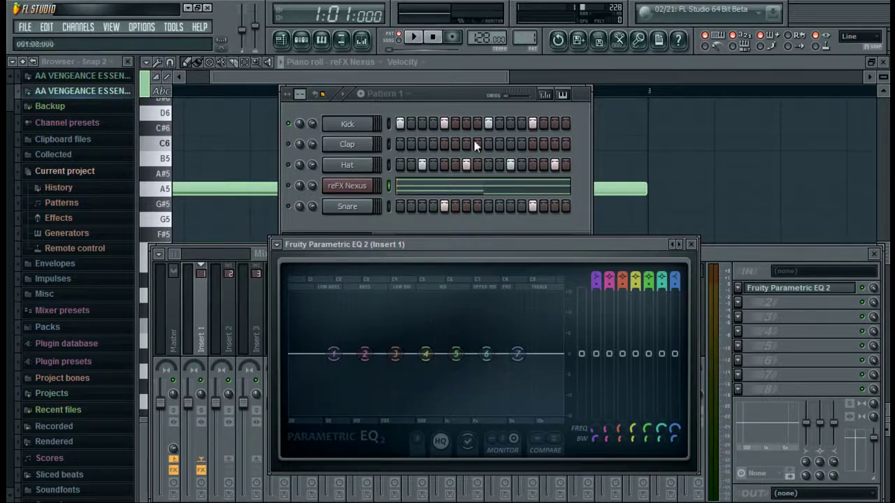
{"action": "left_click", "coordinate": [413, 36]}
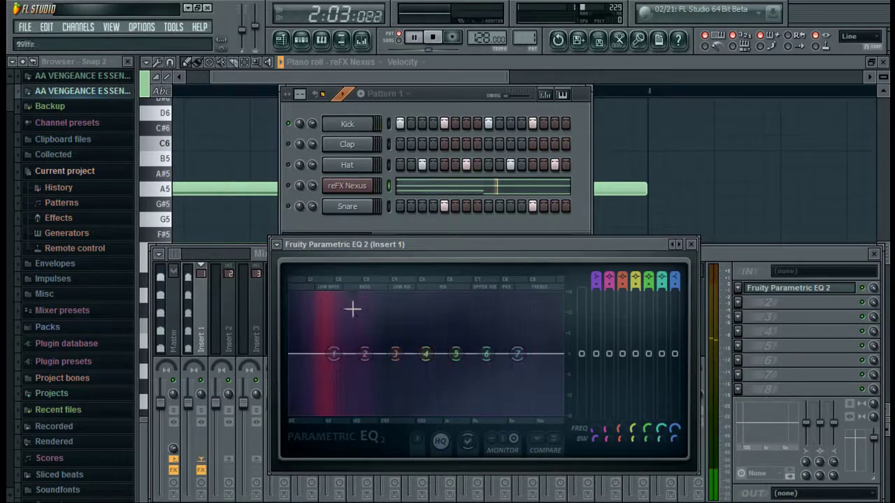
{"action": "key", "text": "space"}
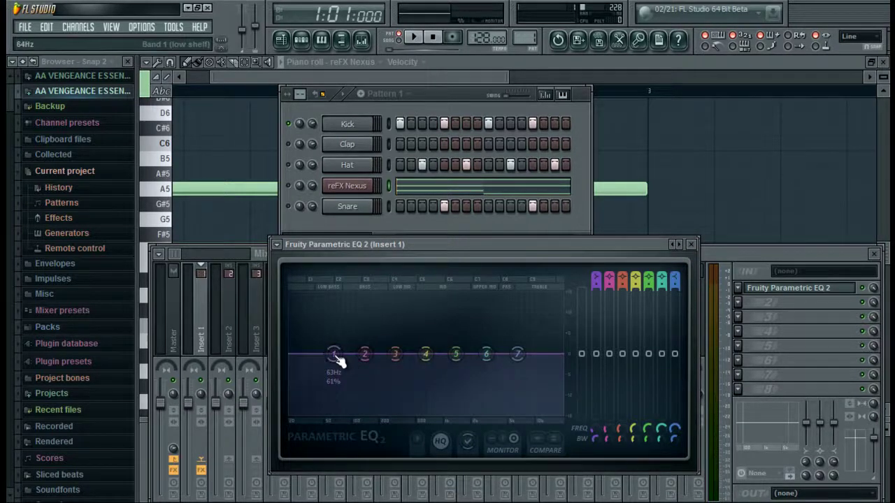
Step: Raise the EQ's low shelf, add an 8.6dB bell near 152Hz, and audition the kick
{"action": "left_click_drag", "start_coordinate": [338, 360], "coordinate": [334, 321]}
{"action": "mouse_move", "coordinate": [365, 358]}
{"action": "left_mouse_down"}
{"action": "mouse_move", "coordinate": [368, 294]}
{"action": "mouse_move", "coordinate": [371, 369]}
{"action": "left_mouse_up"}
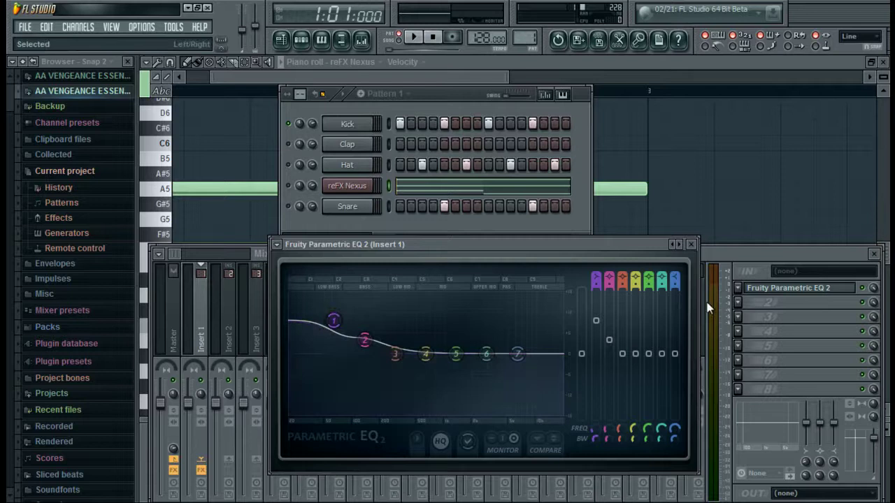
{"action": "left_click", "coordinate": [431, 96]}
{"action": "key", "text": "space"}
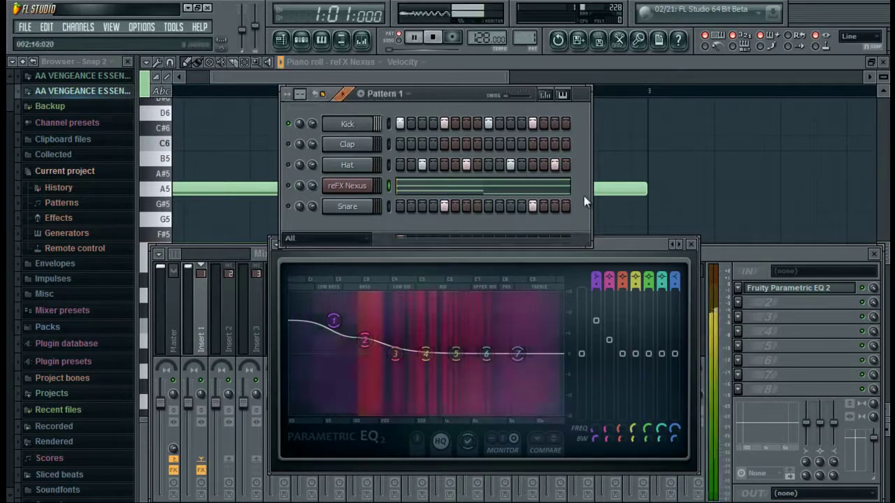
{"action": "key", "text": "space"}
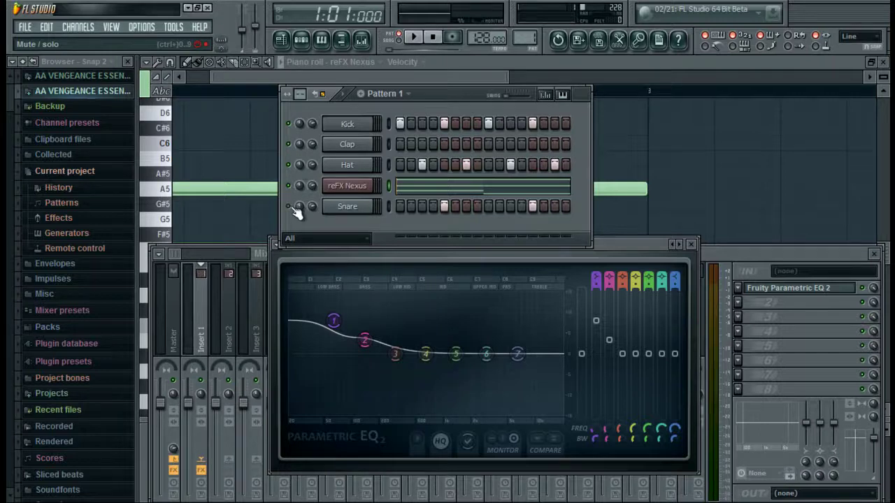
Step: Close the Parametric EQ 2 window and reopen the reFX Nexus plugin showing AR Broken Square
{"action": "left_click", "coordinate": [860, 288]}
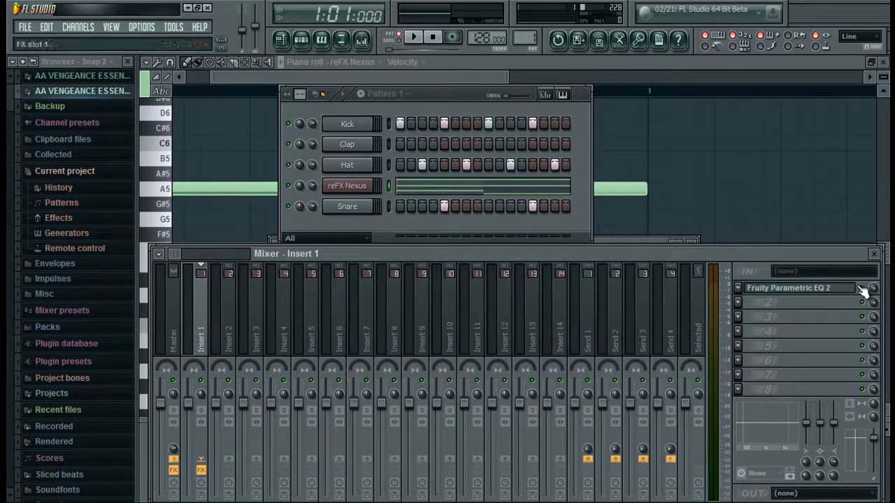
{"action": "left_click", "coordinate": [432, 109]}
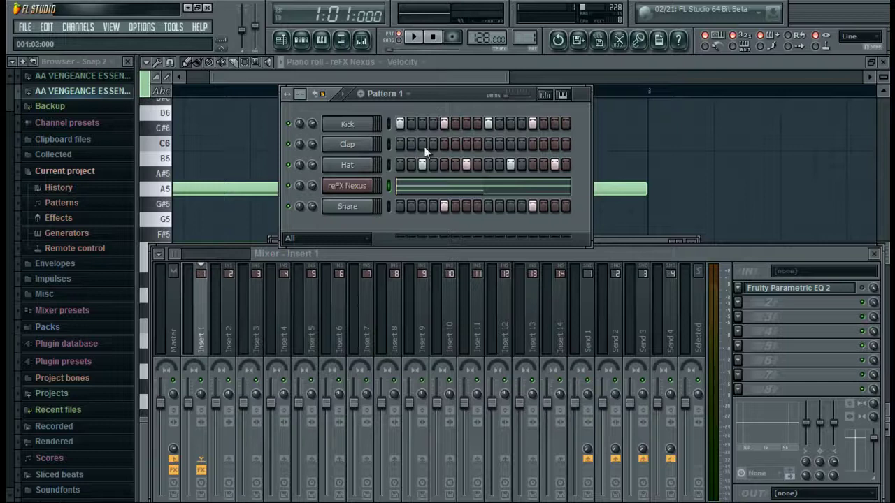
{"action": "left_click", "coordinate": [348, 190]}
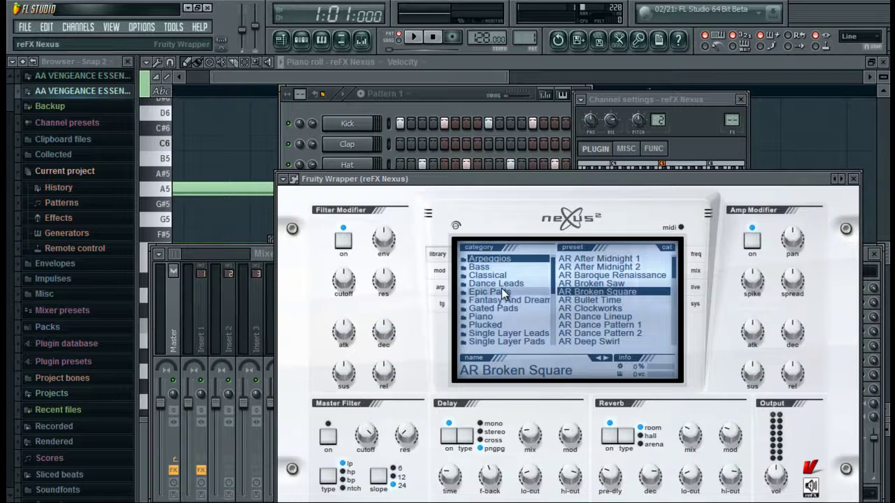
Step: Assign reFX Nexus to a free mixer track (Insert 5), play to check, then select Insert 1
{"action": "left_click_drag", "start_coordinate": [593, 100], "coordinate": [572, 192]}
{"action": "left_click", "coordinate": [563, 189]}
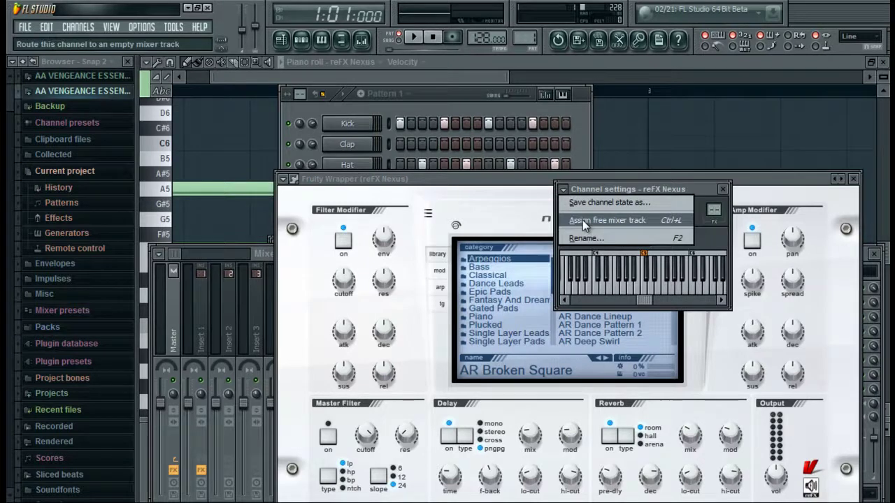
{"action": "left_click", "coordinate": [583, 220]}
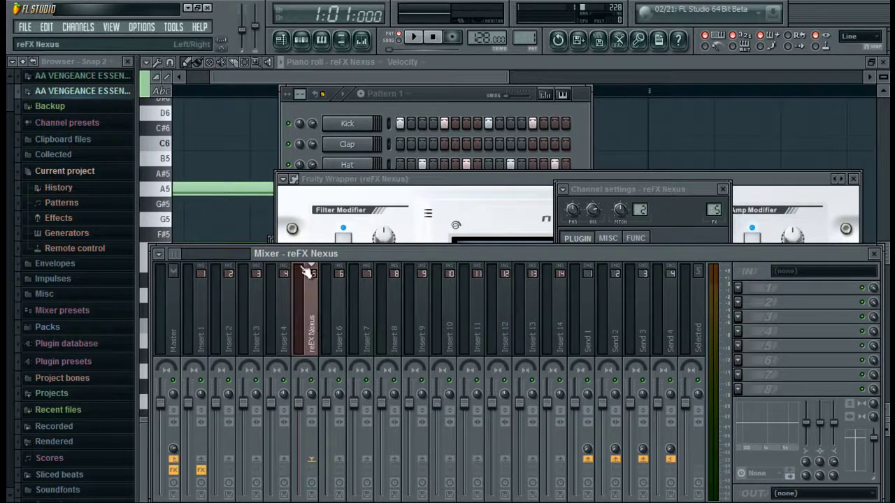
{"action": "left_click", "coordinate": [345, 96]}
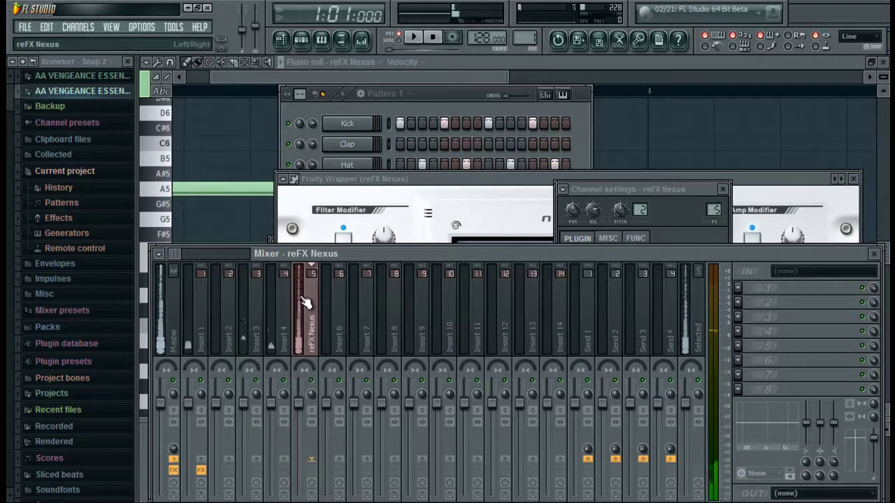
{"action": "left_click", "coordinate": [200, 294]}
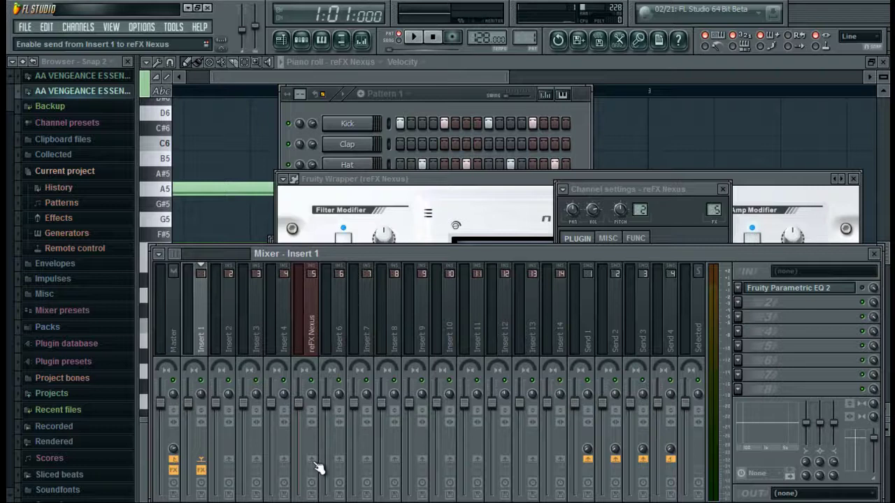
Step: Sidechain Insert 1 to the reFX Nexus track, then select the reFX Nexus mixer track
{"action": "right_click", "coordinate": [316, 466]}
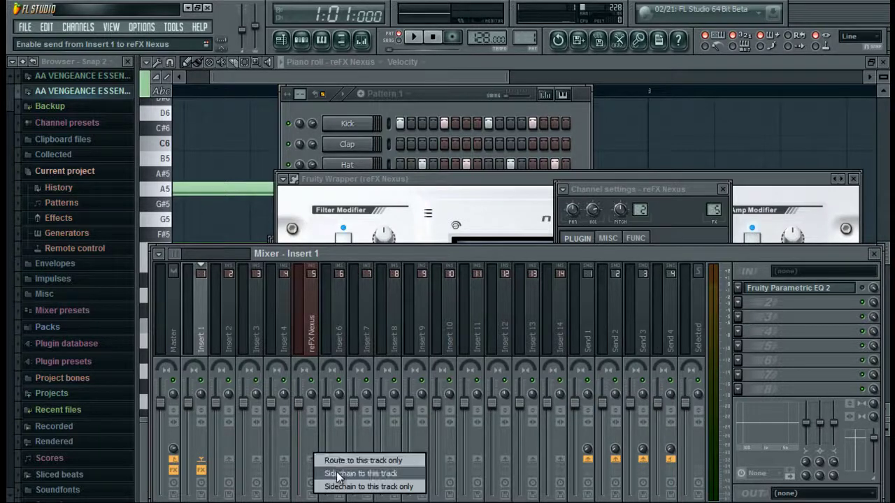
{"action": "left_click", "coordinate": [338, 474]}
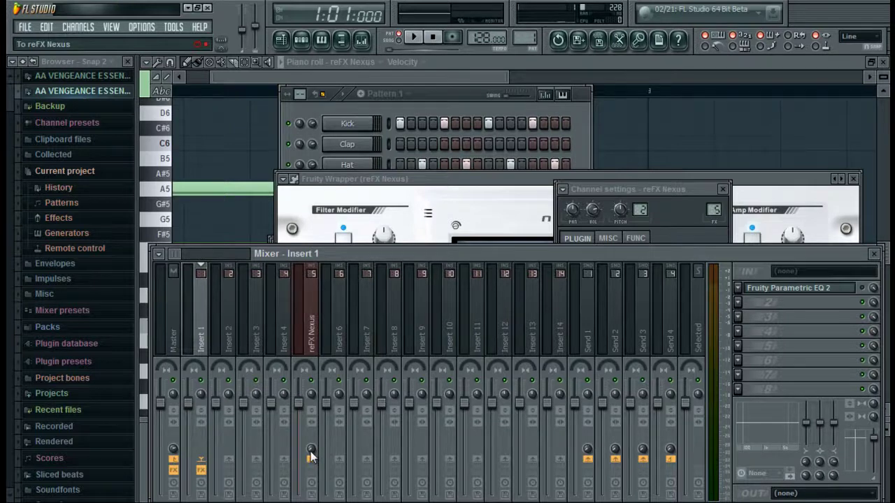
{"action": "left_click", "coordinate": [312, 307]}
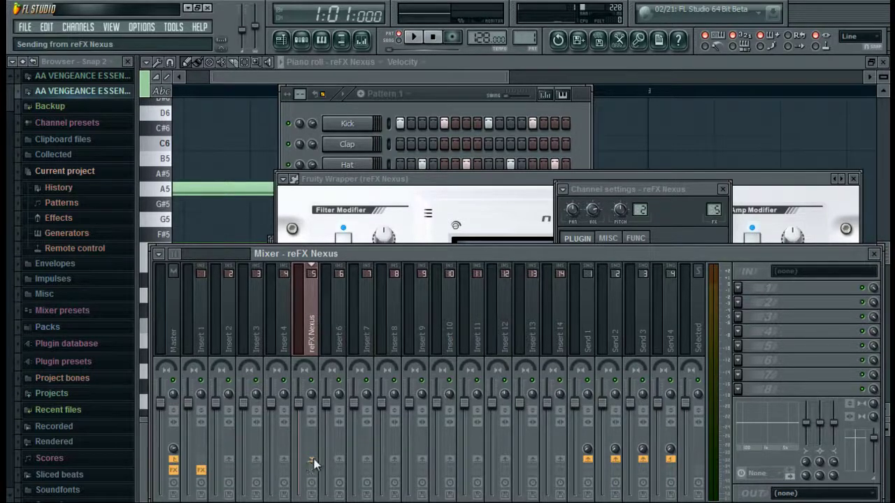
{"action": "left_click", "coordinate": [339, 460]}
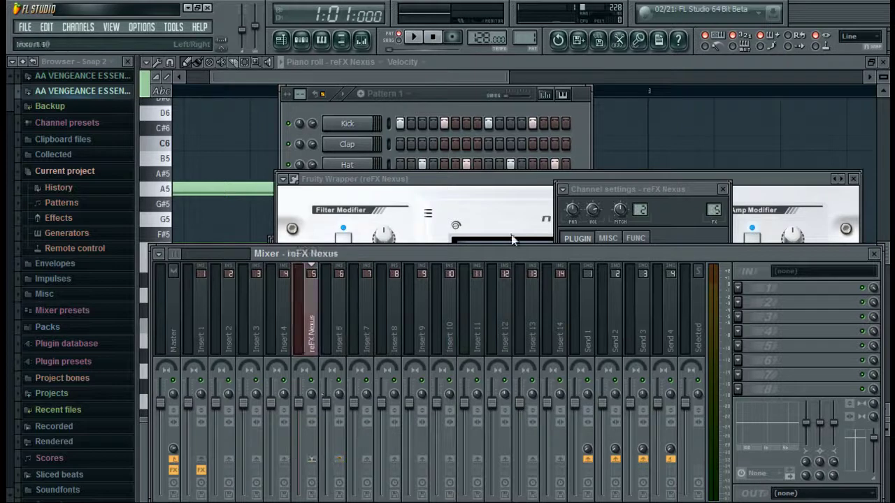
Step: Load Fruity Limiter into the reFX Nexus track's first FX slot and switch it to COMP mode
{"action": "left_click", "coordinate": [739, 287]}
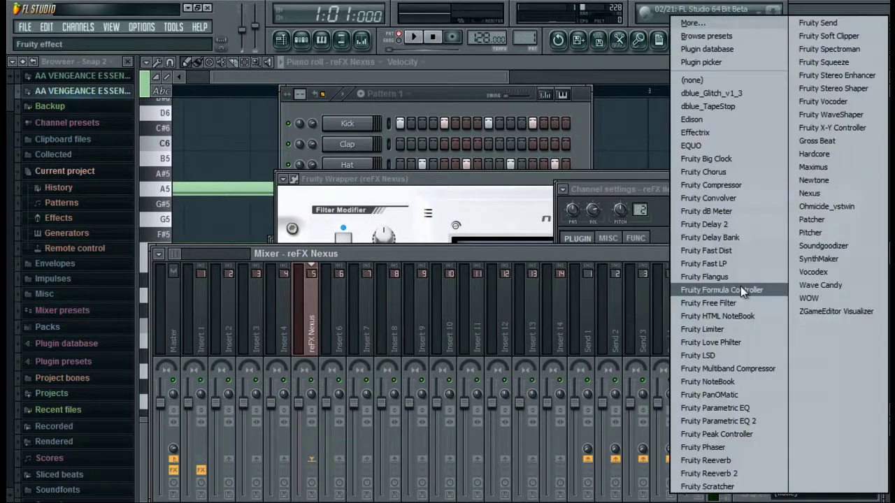
{"action": "left_click", "coordinate": [715, 331]}
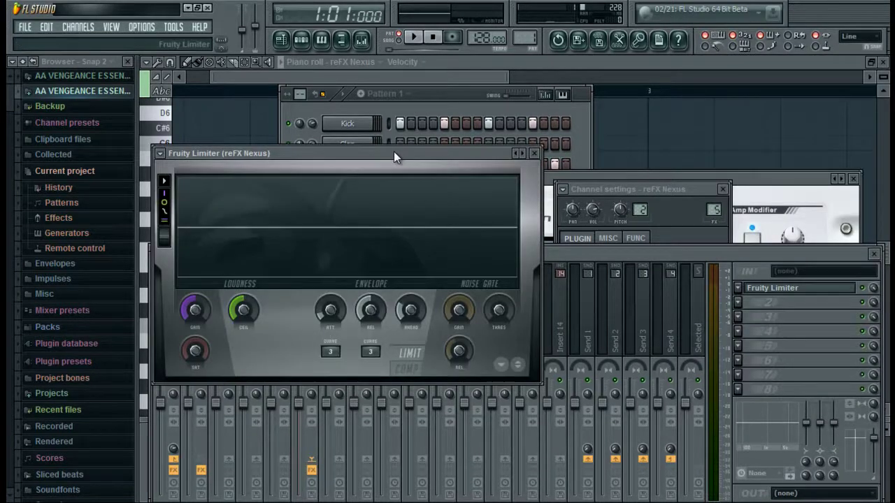
{"action": "left_click_drag", "start_coordinate": [394, 153], "coordinate": [553, 143]}
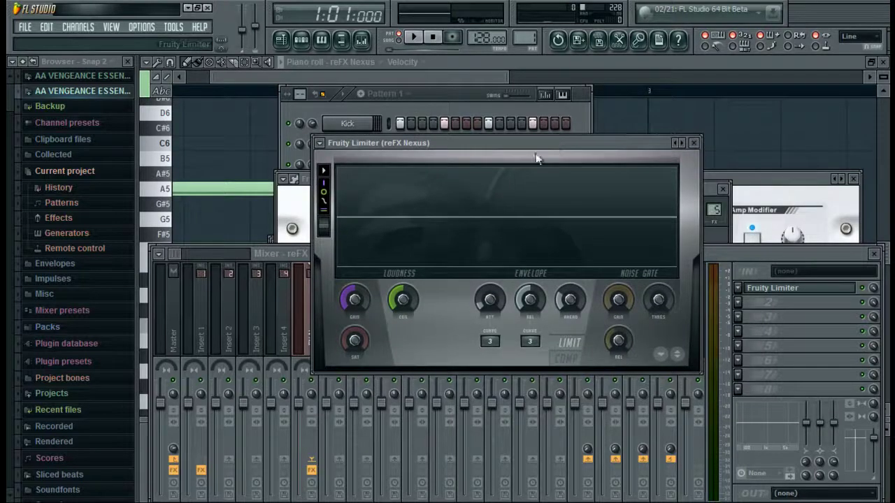
{"action": "left_click", "coordinate": [573, 369]}
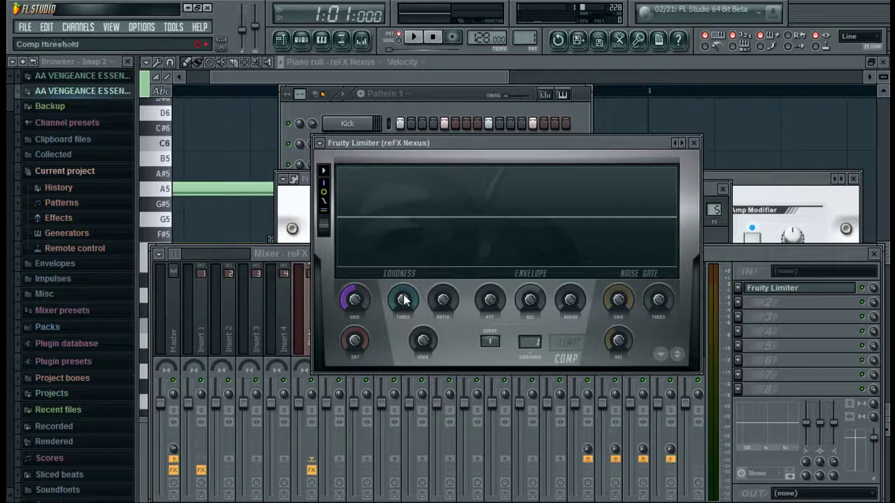
Step: Lower the Nexus compressor threshold to about -15.5 dB and raise its ratio to about 3.6:1
{"action": "left_click_drag", "start_coordinate": [403, 300], "coordinate": [395, 420]}
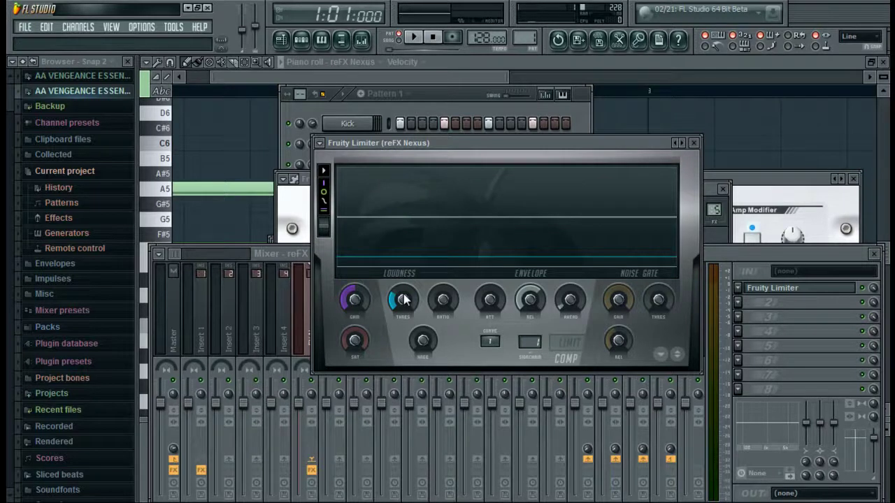
{"action": "left_click_drag", "start_coordinate": [446, 313], "coordinate": [458, 217]}
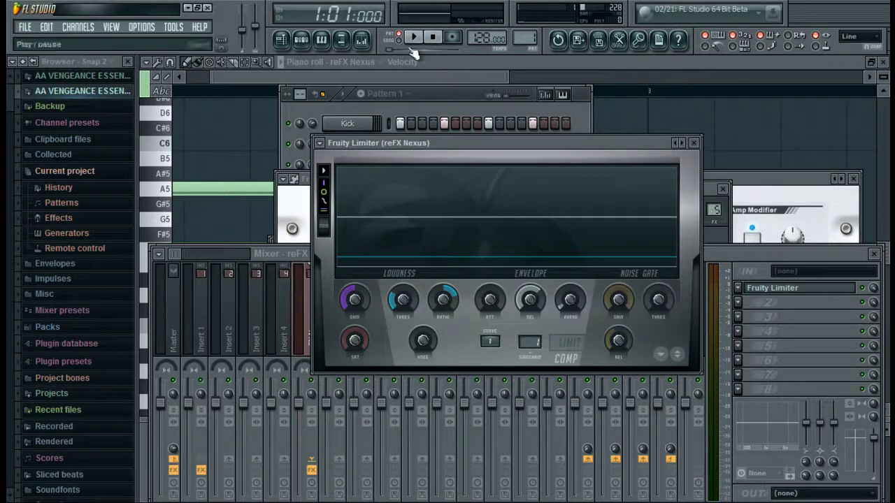
{"action": "left_click", "coordinate": [201, 308]}
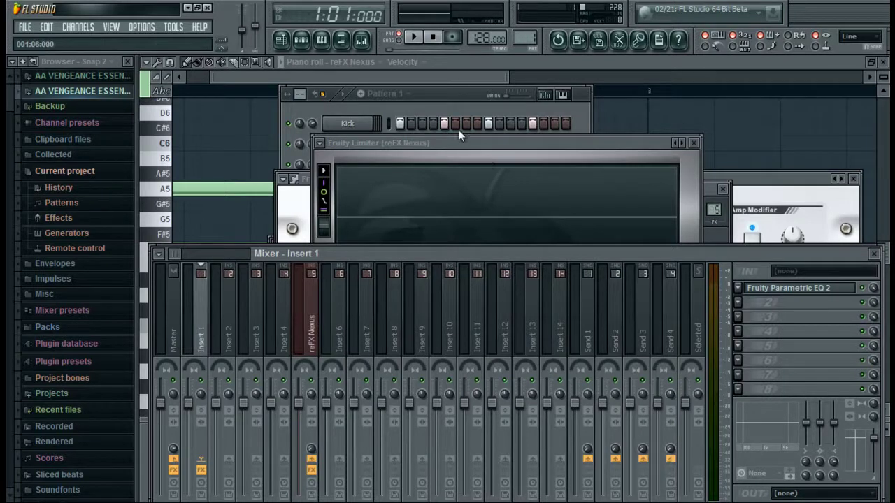
{"action": "left_click", "coordinate": [456, 99]}
{"action": "key", "text": "space"}
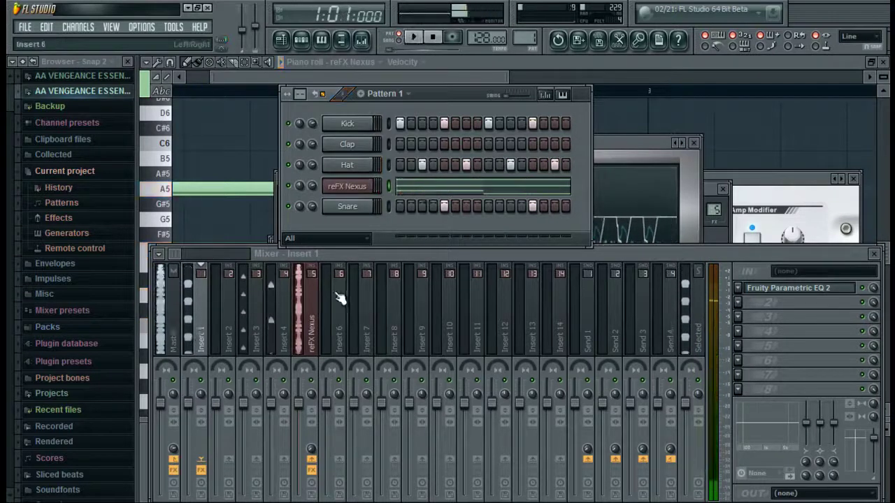
{"action": "key", "text": "space"}
{"action": "left_click", "coordinate": [311, 308]}
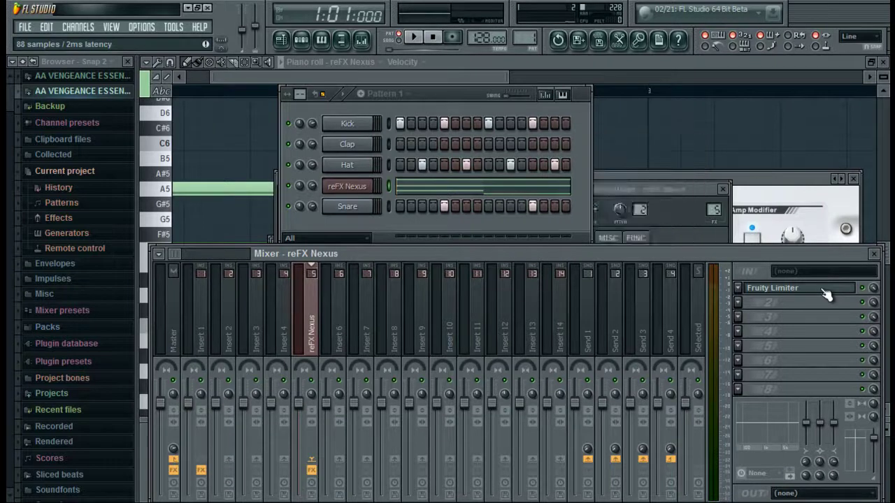
{"action": "left_click", "coordinate": [825, 292]}
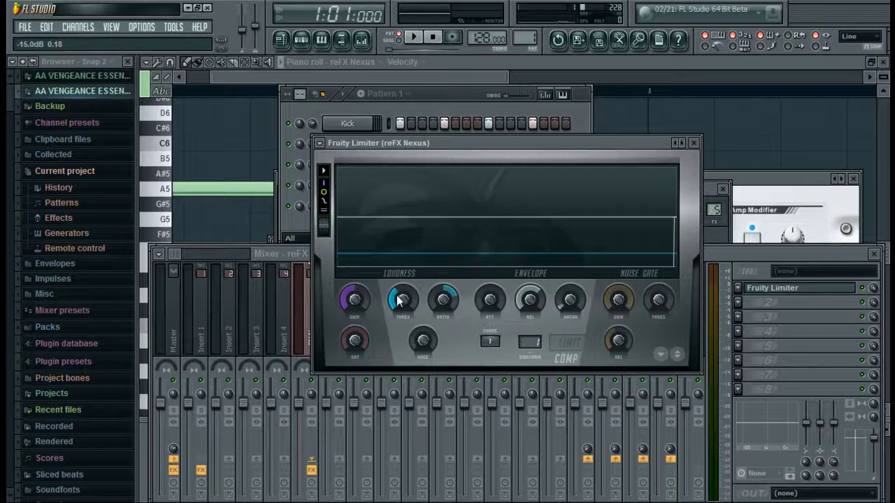
Step: Lower the compressor threshold slightly and audition the arp ducking with brief playback runs
{"action": "left_click_drag", "start_coordinate": [398, 299], "coordinate": [400, 334]}
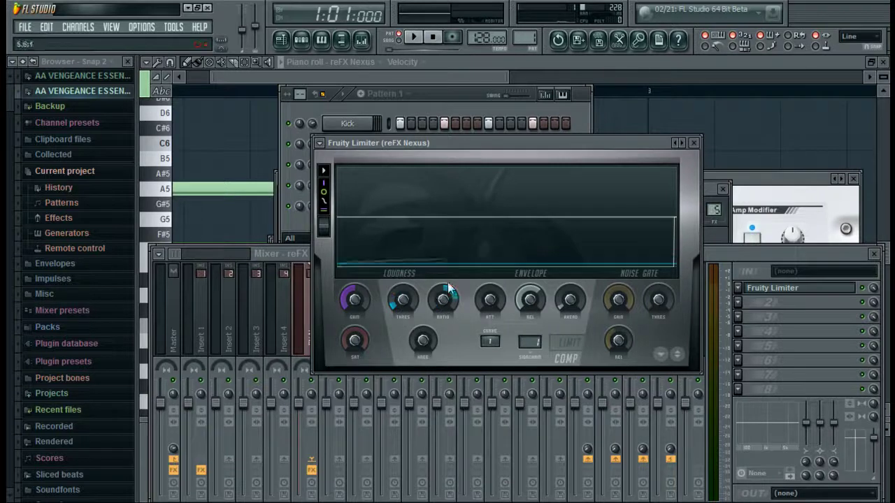
{"action": "key", "text": "space"}
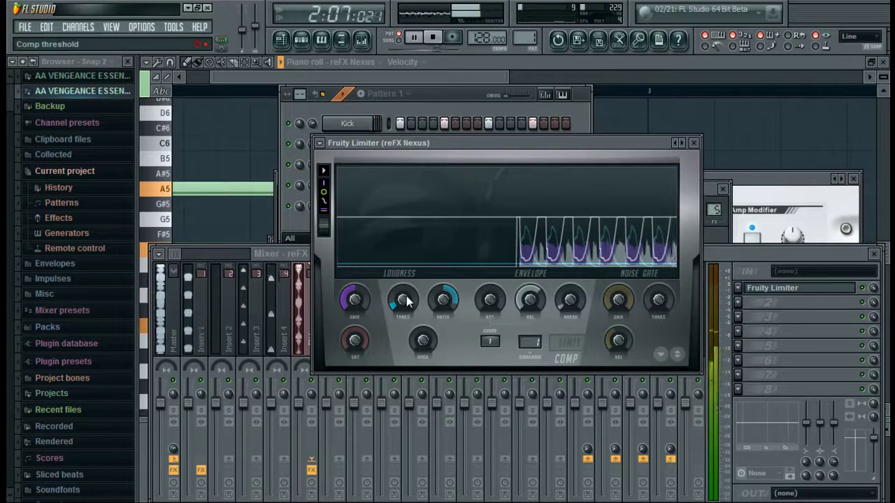
{"action": "key", "text": "space"}
{"action": "scroll", "coordinate": [409, 301], "scroll_direction": "down", "scroll_amount": 3}
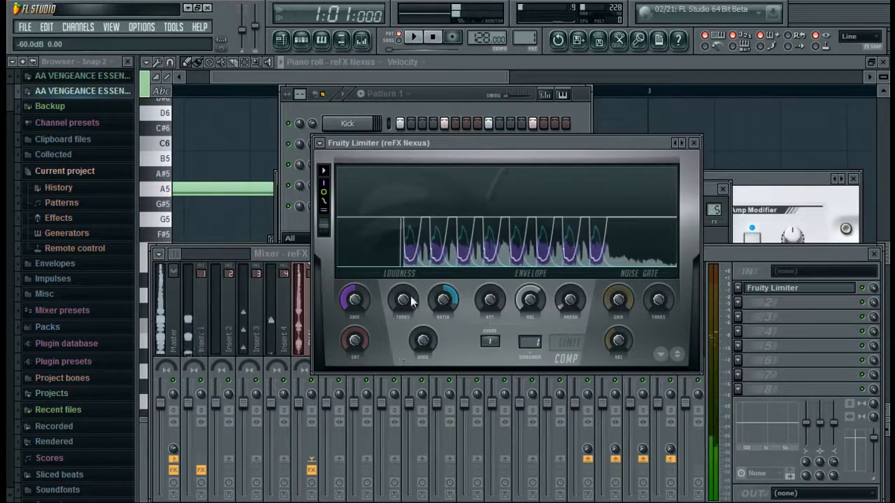
{"action": "key", "text": "space"}
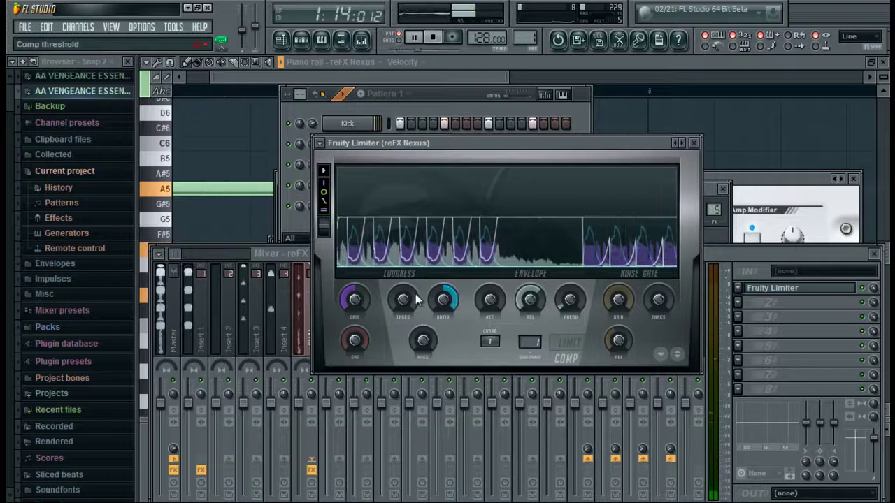
{"action": "key", "text": "space"}
Step: Sweep the threshold between about -24.8 and -11.9 dB, then replay to check the compression
{"action": "left_click_drag", "start_coordinate": [410, 309], "coordinate": [402, 275]}
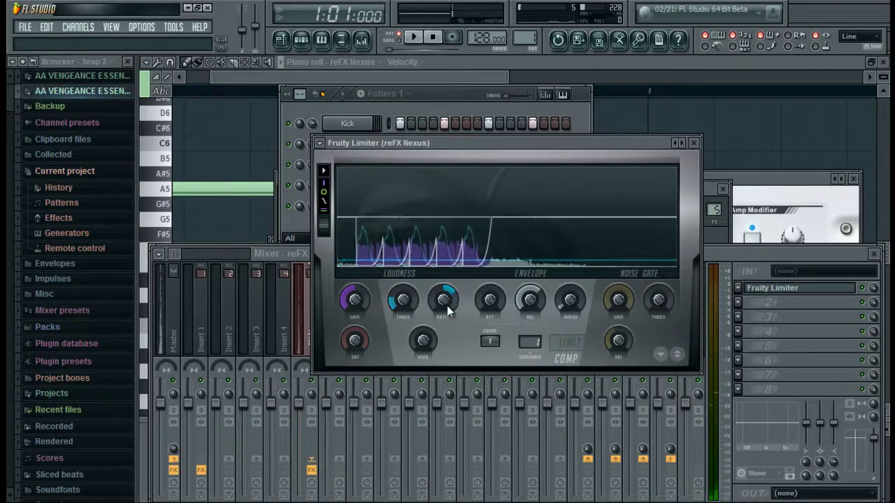
{"action": "mouse_move", "coordinate": [410, 301]}
{"action": "left_mouse_down"}
{"action": "mouse_move", "coordinate": [410, 284]}
{"action": "mouse_move", "coordinate": [414, 303]}
{"action": "left_mouse_up"}
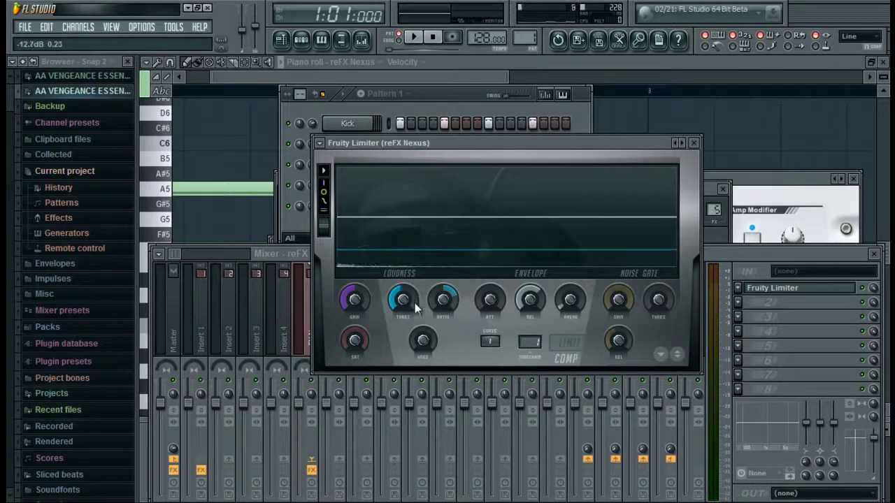
{"action": "scroll", "coordinate": [416, 298], "scroll_direction": "down", "scroll_amount": 3}
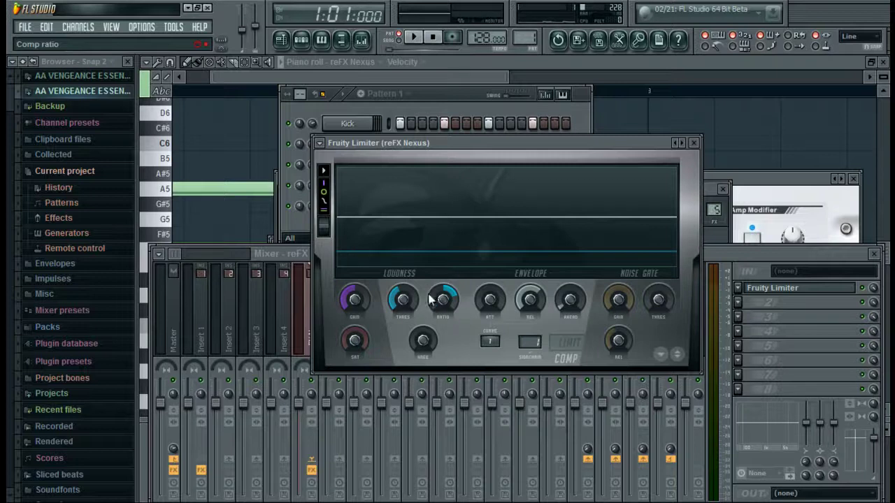
{"action": "left_click_drag", "start_coordinate": [417, 300], "coordinate": [416, 281]}
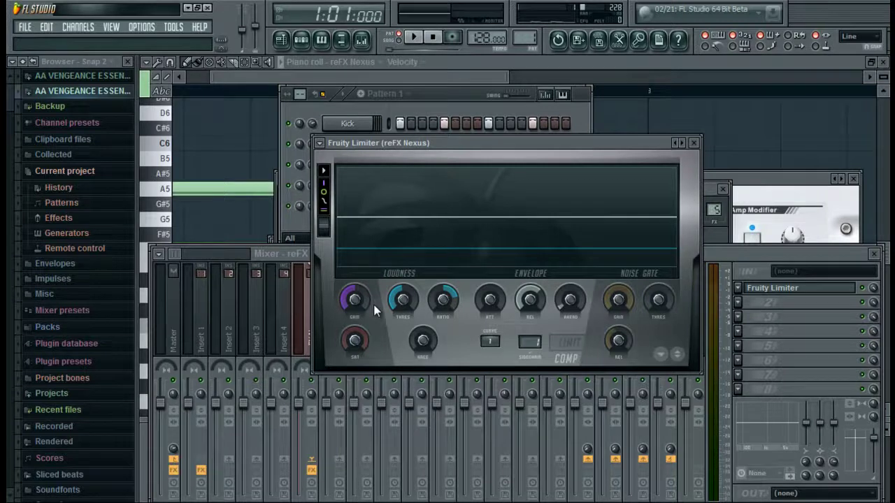
{"action": "key", "text": "space"}
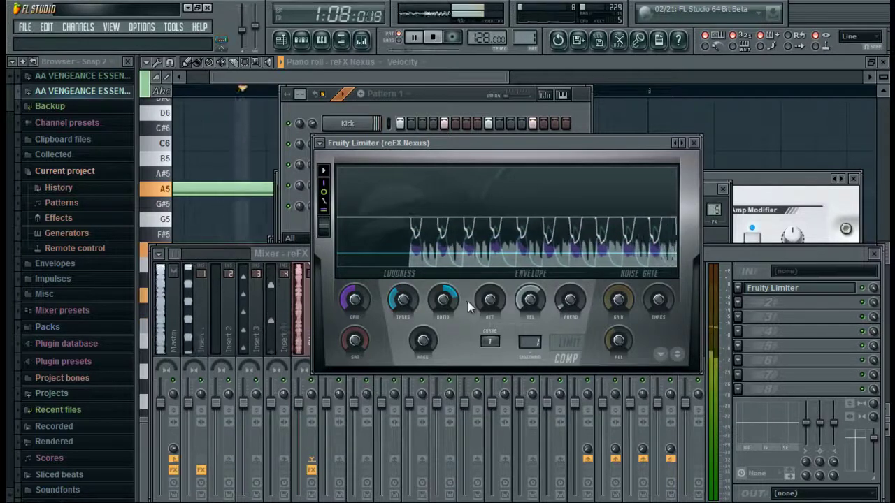
{"action": "key", "text": "space"}
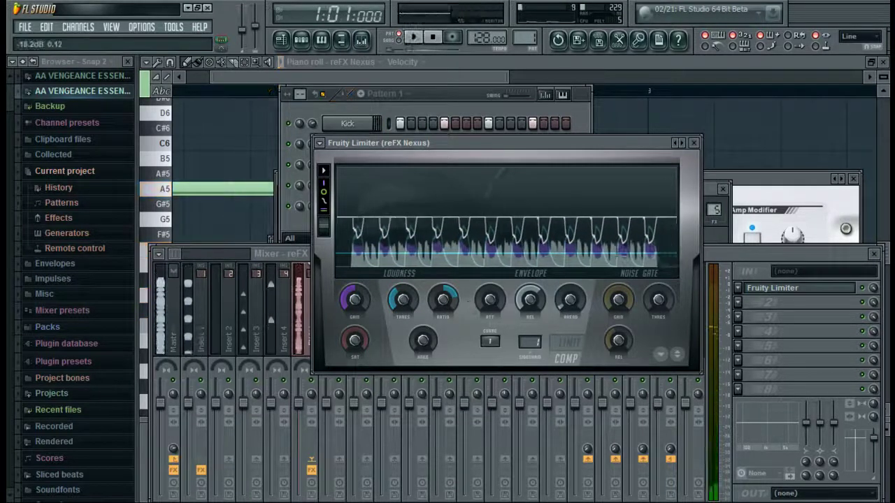
Step: Bring the mixer in front of the limiter and select the Insert 1 kick track with its Parametric EQ 2
{"action": "left_click", "coordinate": [745, 251]}
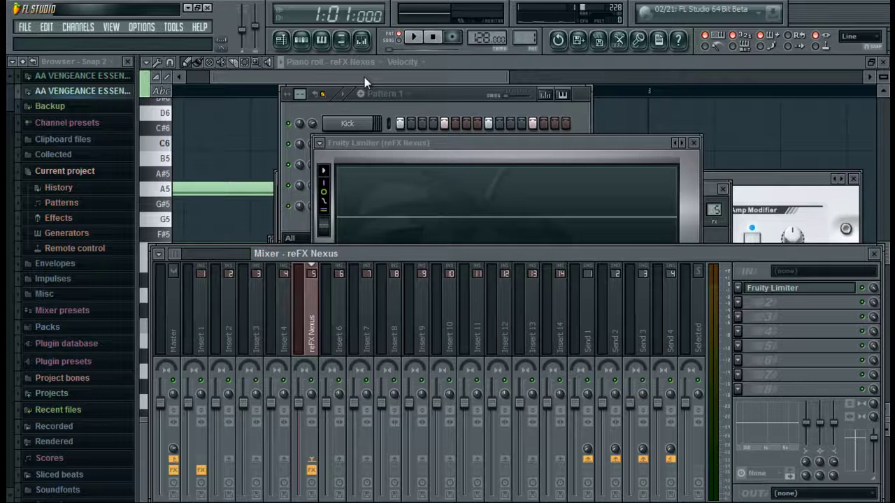
{"action": "left_click", "coordinate": [212, 312]}
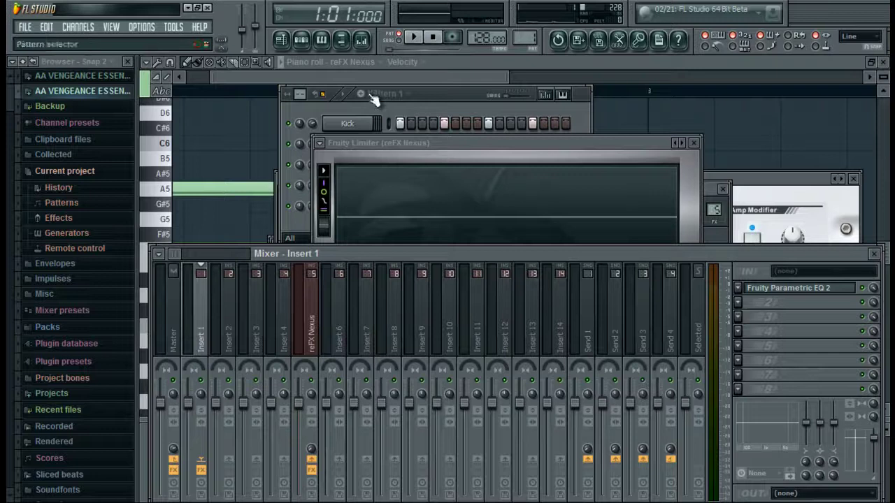
Step: Show the playlist with the Pattern 1 channel rack (Kick, Clap, Hat, reFX Nexus, Snare) positioned over it
{"action": "key", "text": "F7"}
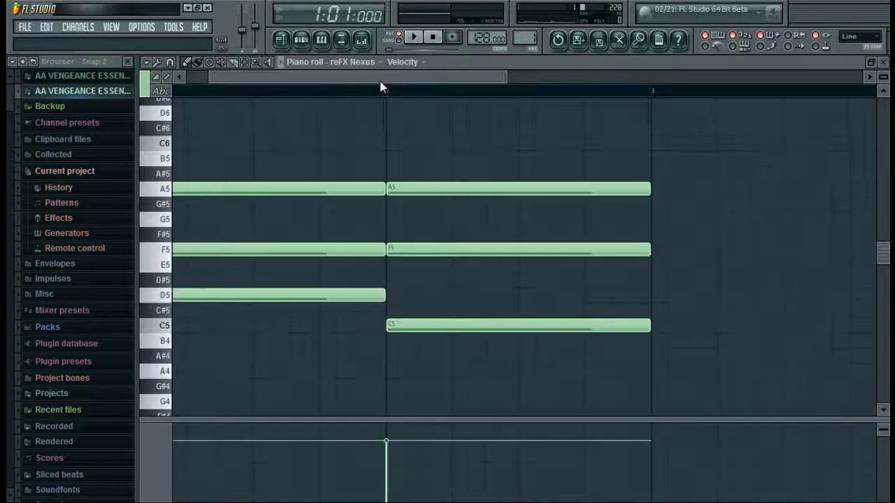
{"action": "left_click", "coordinate": [294, 40]}
{"action": "left_click", "coordinate": [301, 40]}
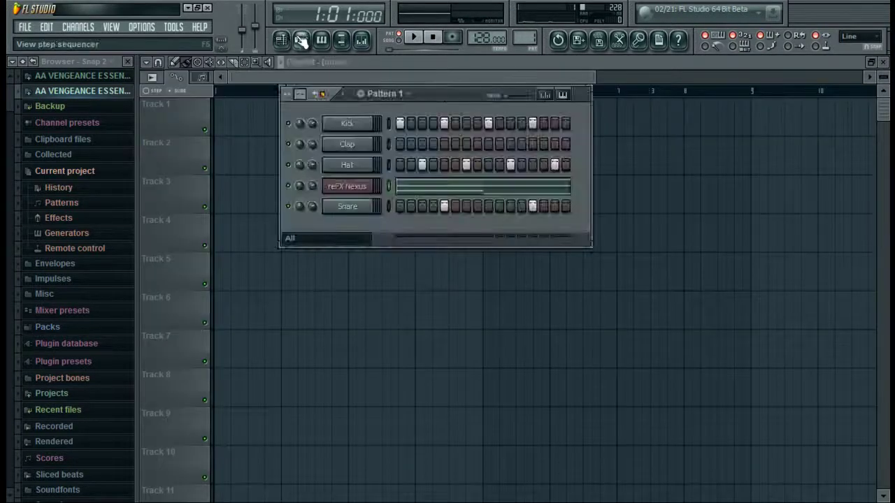
{"action": "left_click_drag", "start_coordinate": [443, 91], "coordinate": [408, 91]}
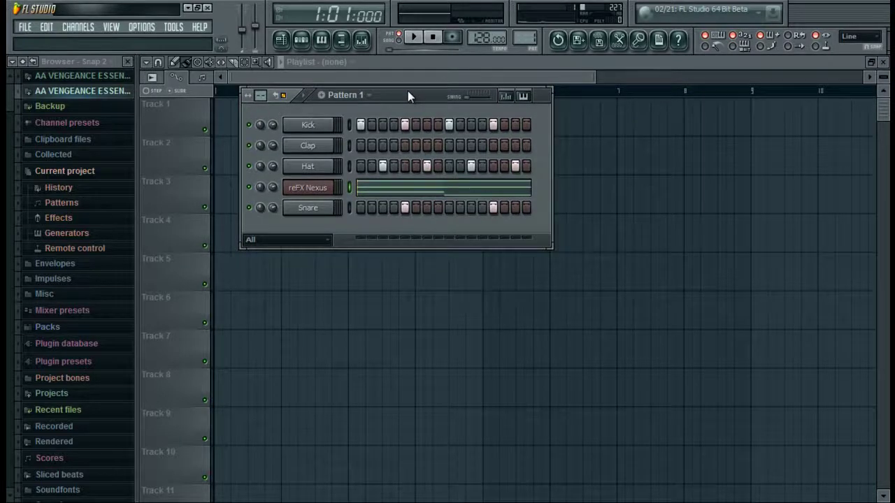
{"action": "left_click_drag", "start_coordinate": [408, 91], "coordinate": [406, 89]}
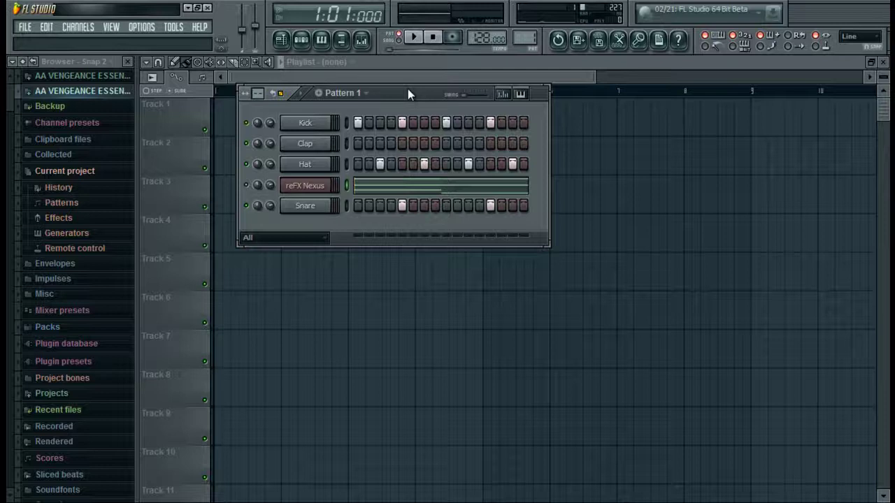